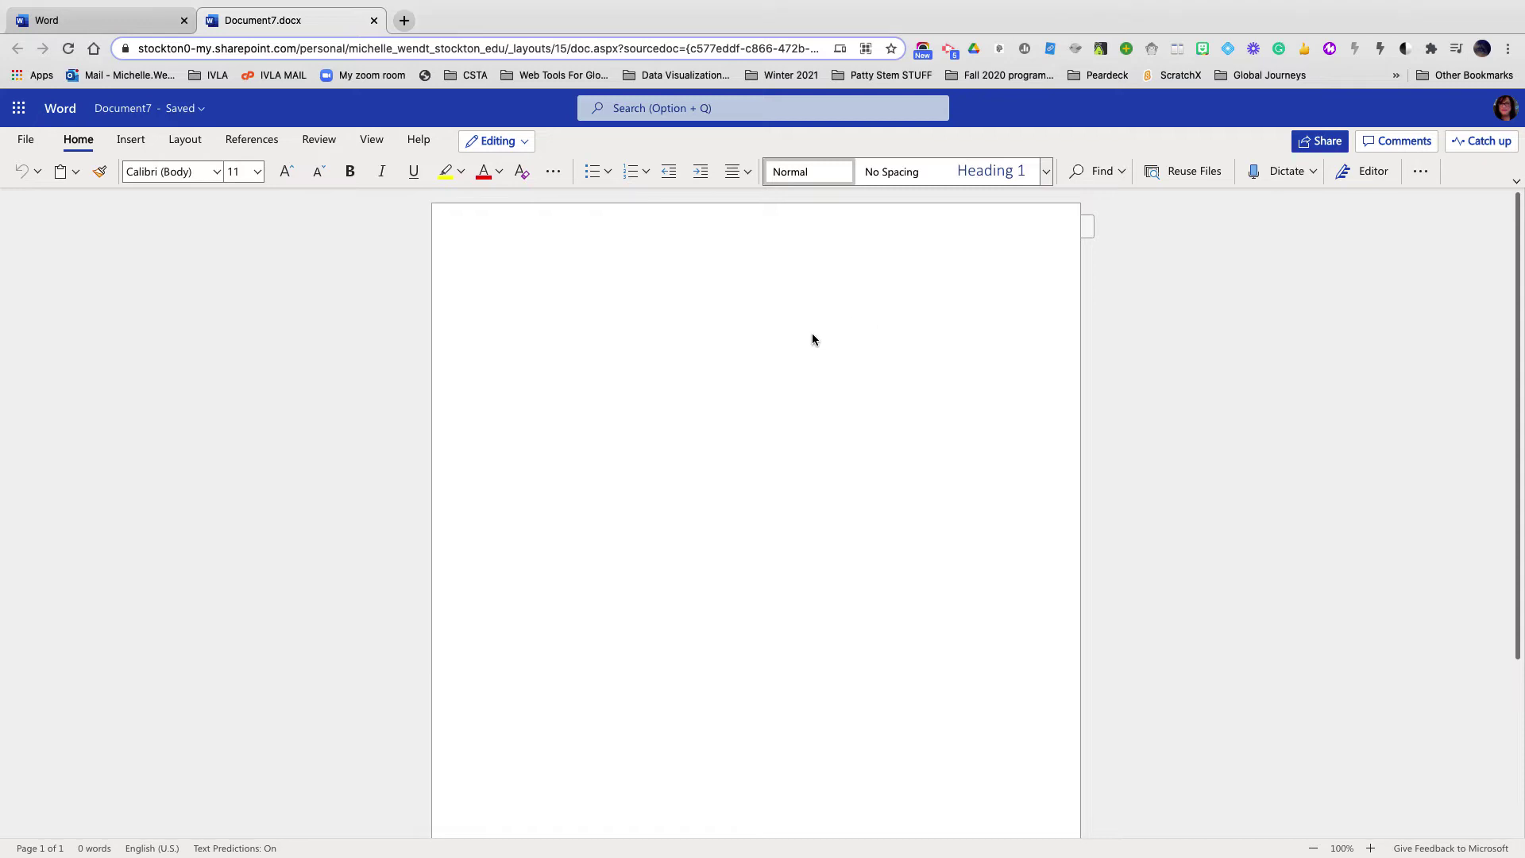
# Allow microphone access, dictate a sentence ending 'automatically show up on the screen', then restart dictation
pyautogui.click(1285, 171)
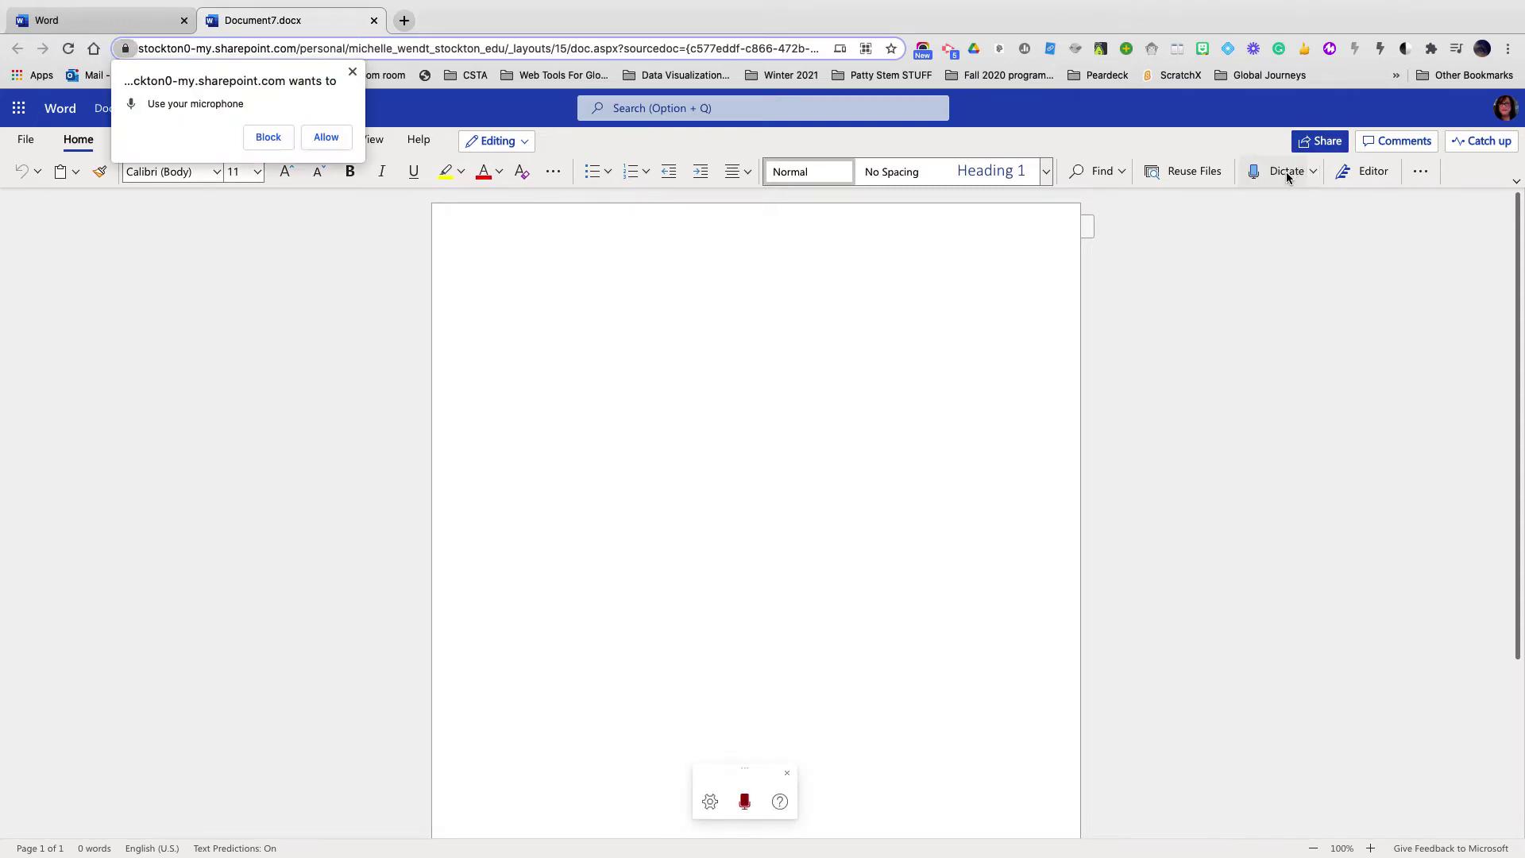
pyautogui.click(331, 141)
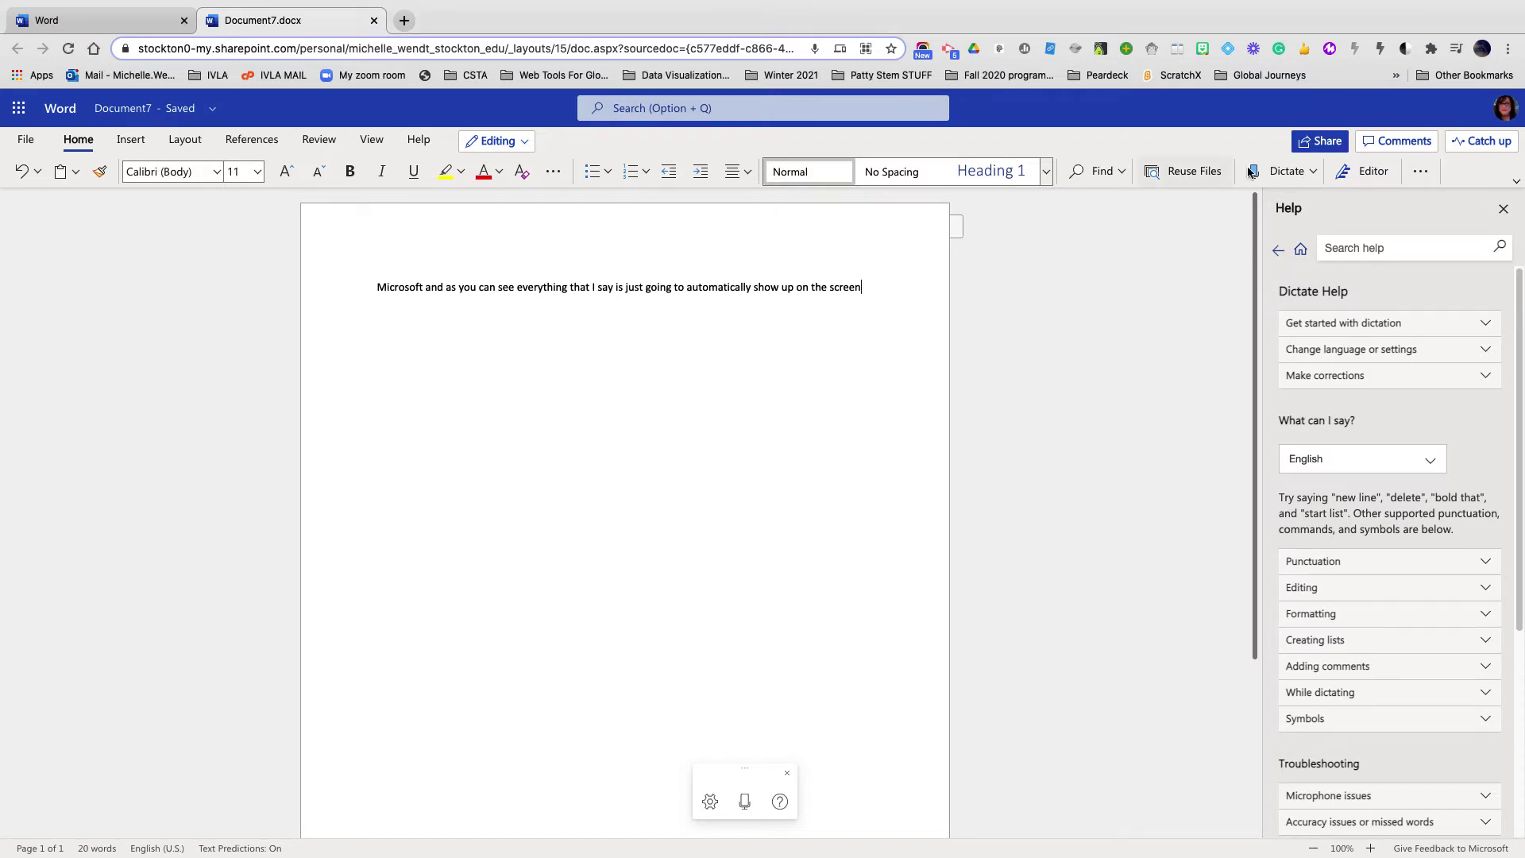
pyautogui.click(1281, 173)
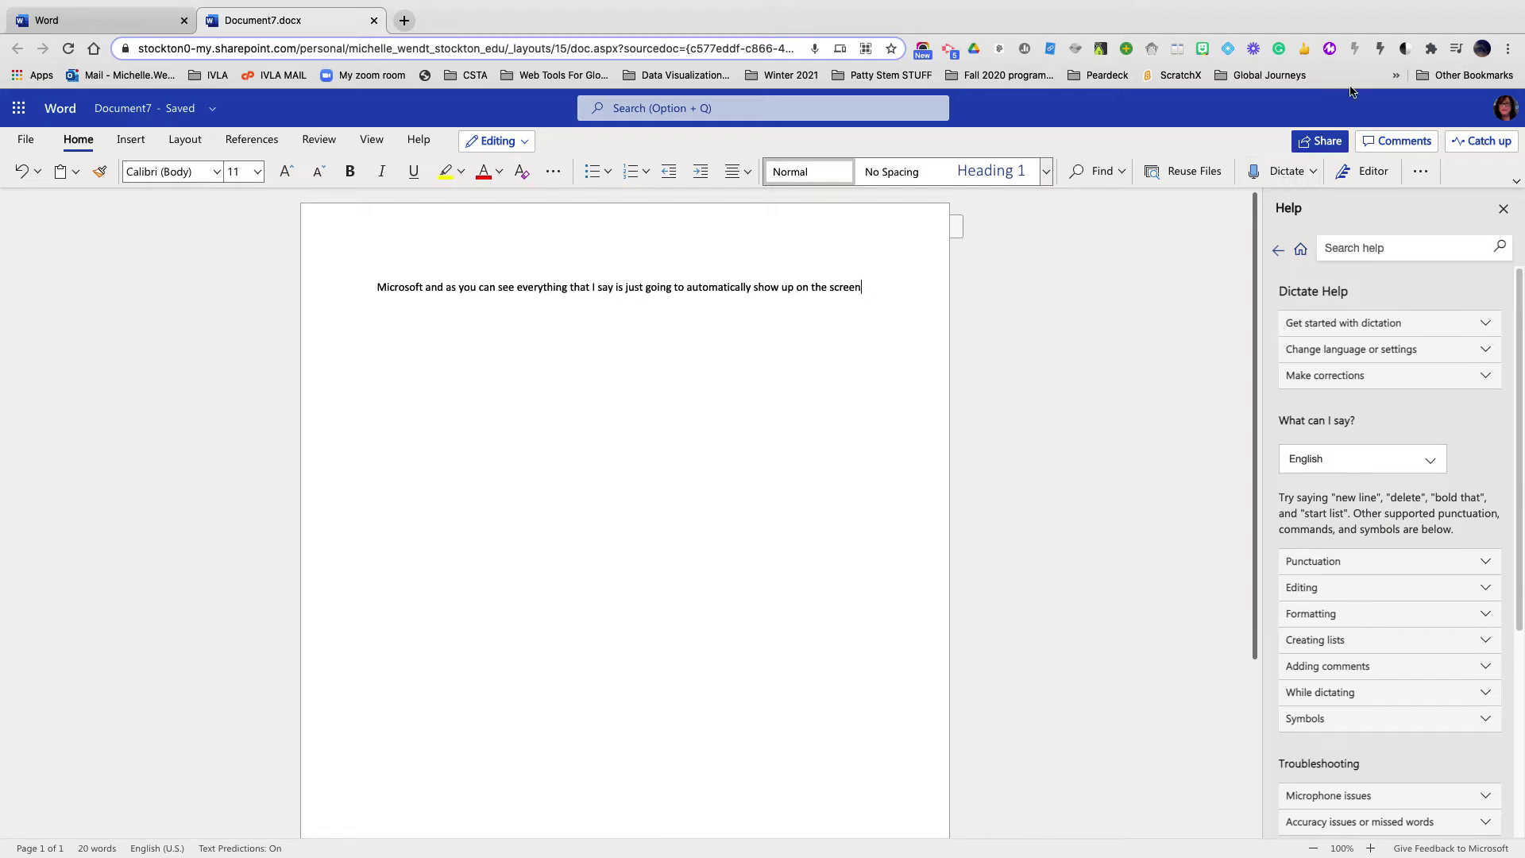
pyautogui.click(1276, 171)
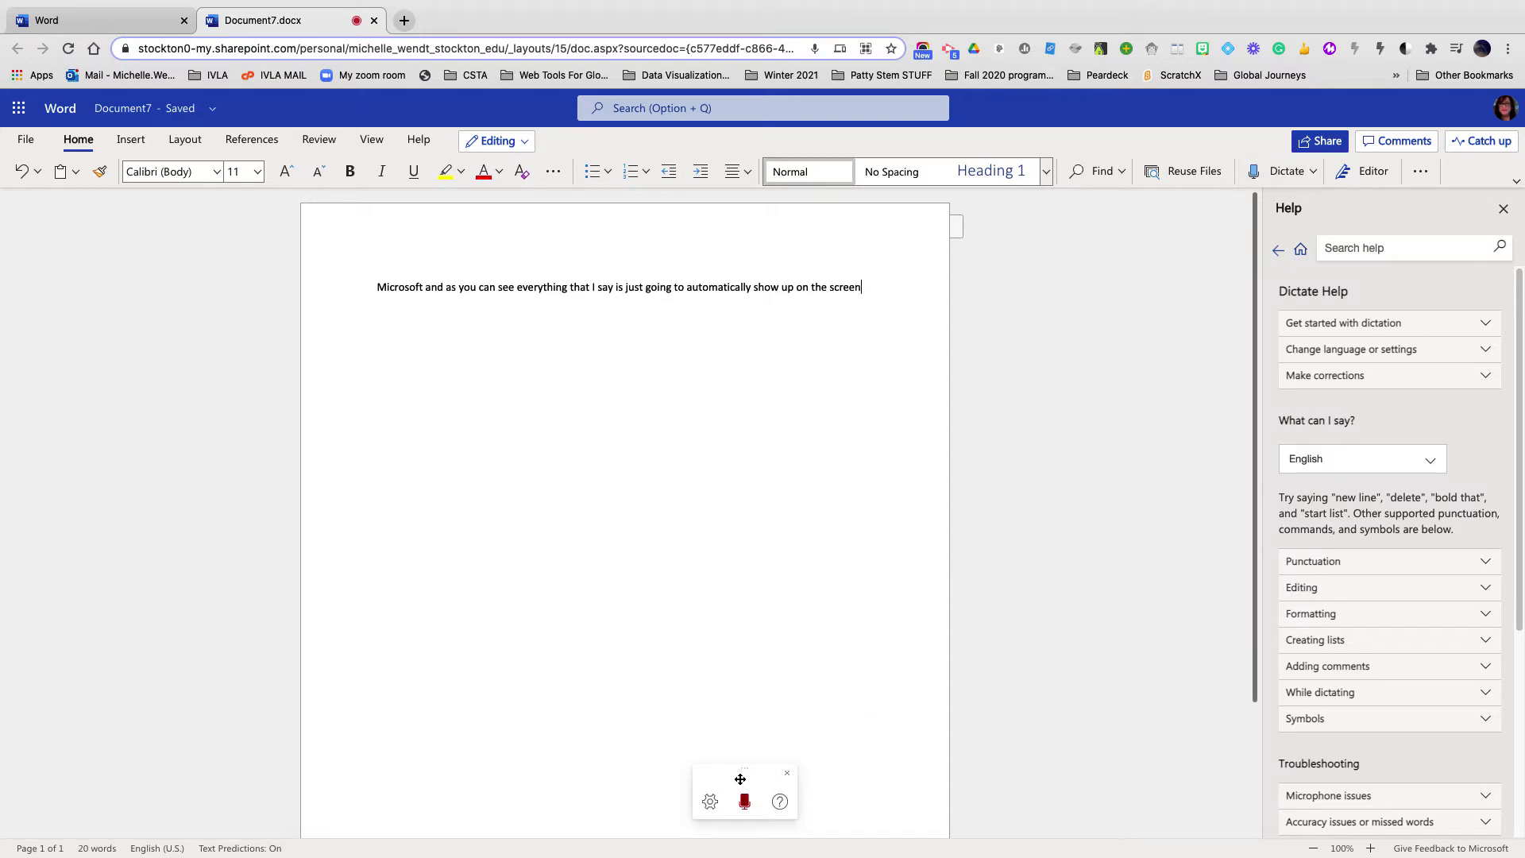
# Move the dictation toolbar near the text and dictate a 121-word paragraph, pausing twice before stopping
pyautogui.moveTo(735, 773); pyautogui.dragTo(371, 389)
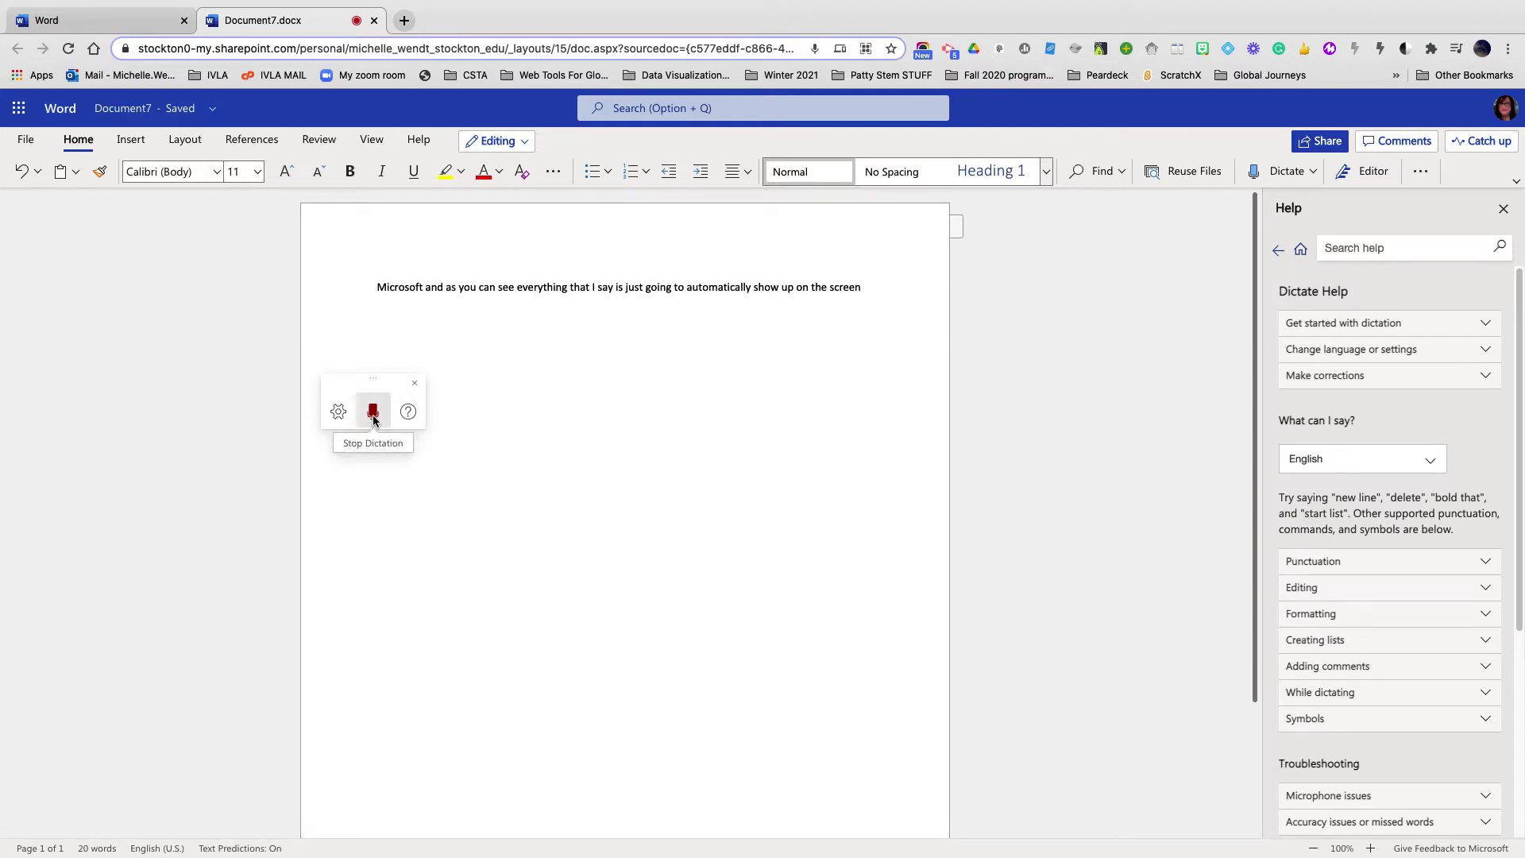
pyautogui.click(374, 413)
pyautogui.click(373, 414)
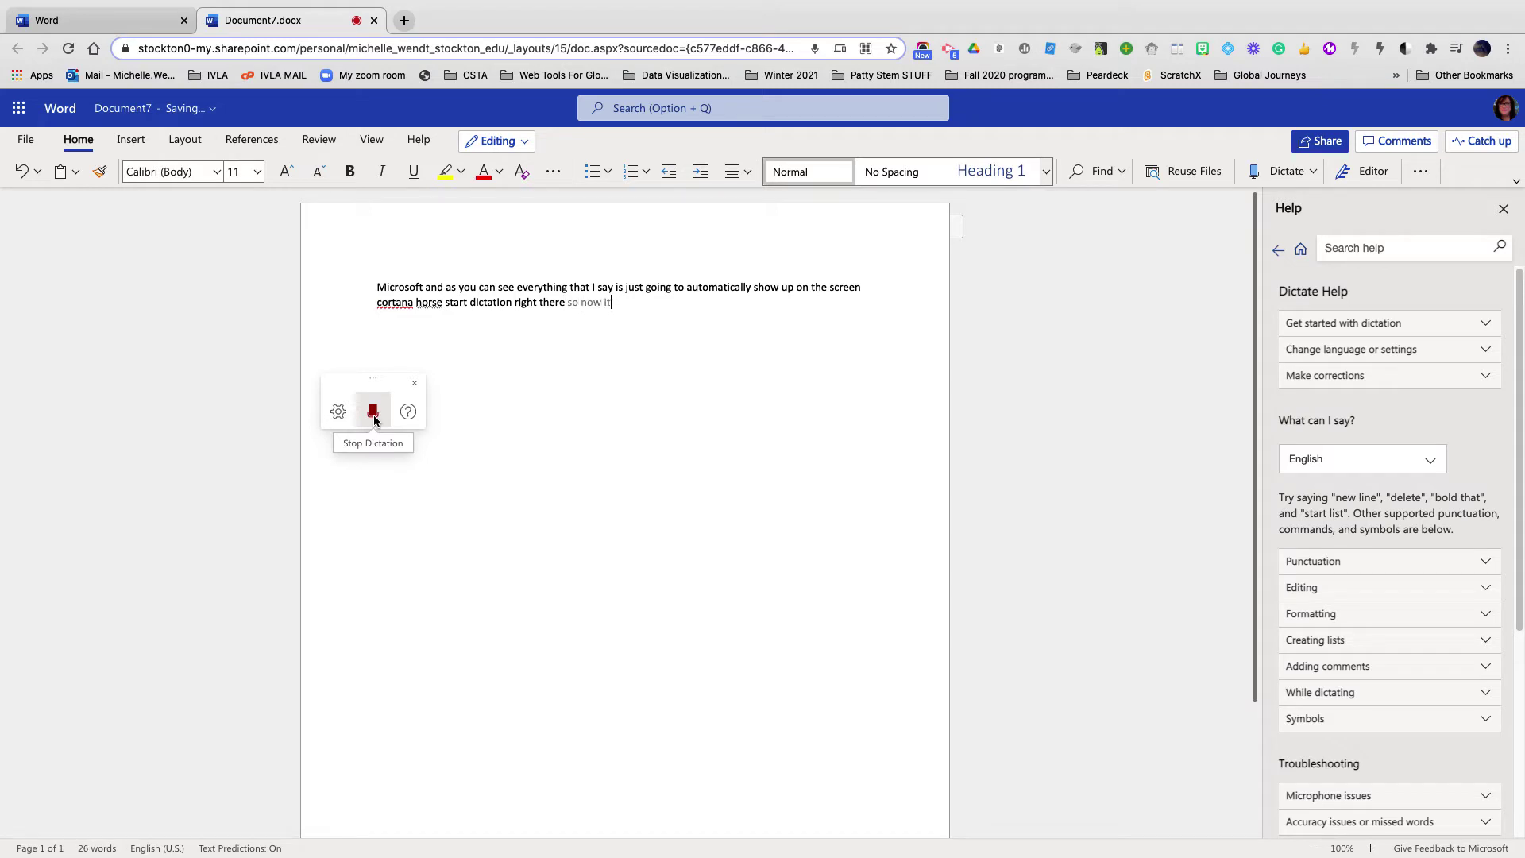
pyautogui.click(374, 415)
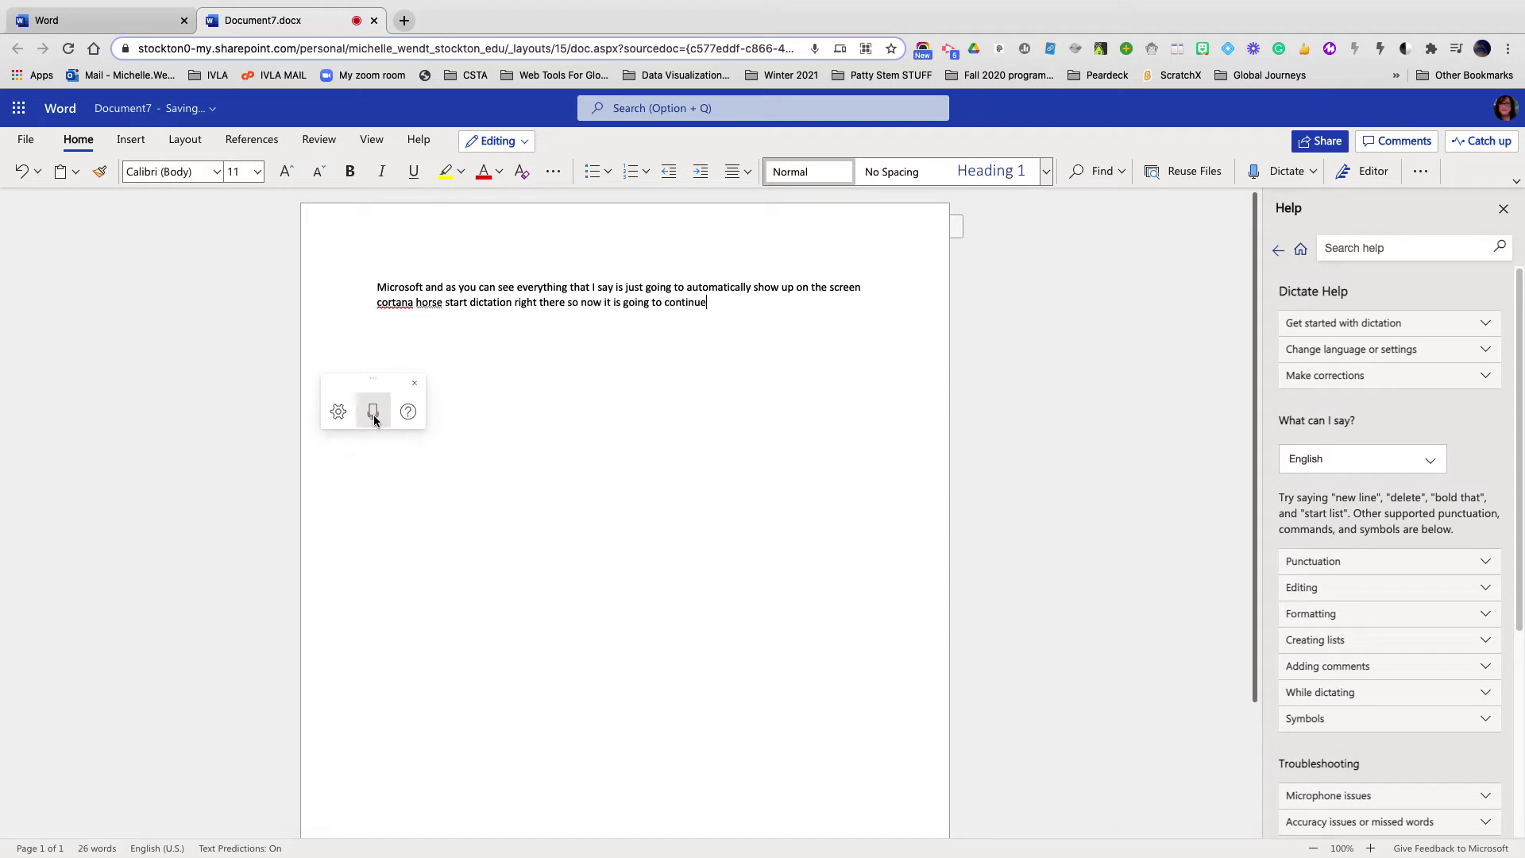
pyautogui.click(373, 413)
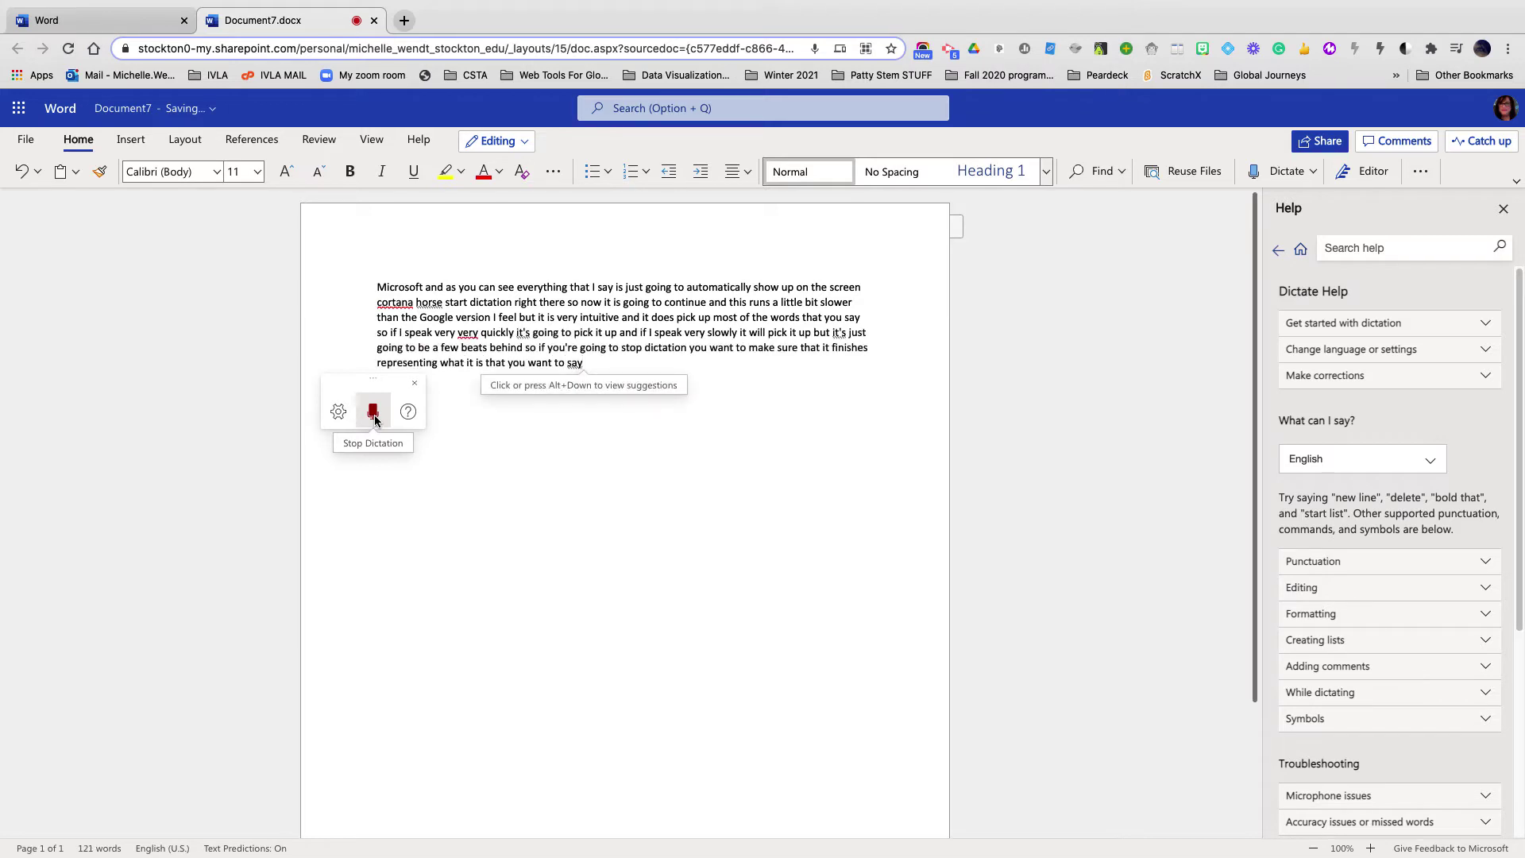
pyautogui.click(373, 416)
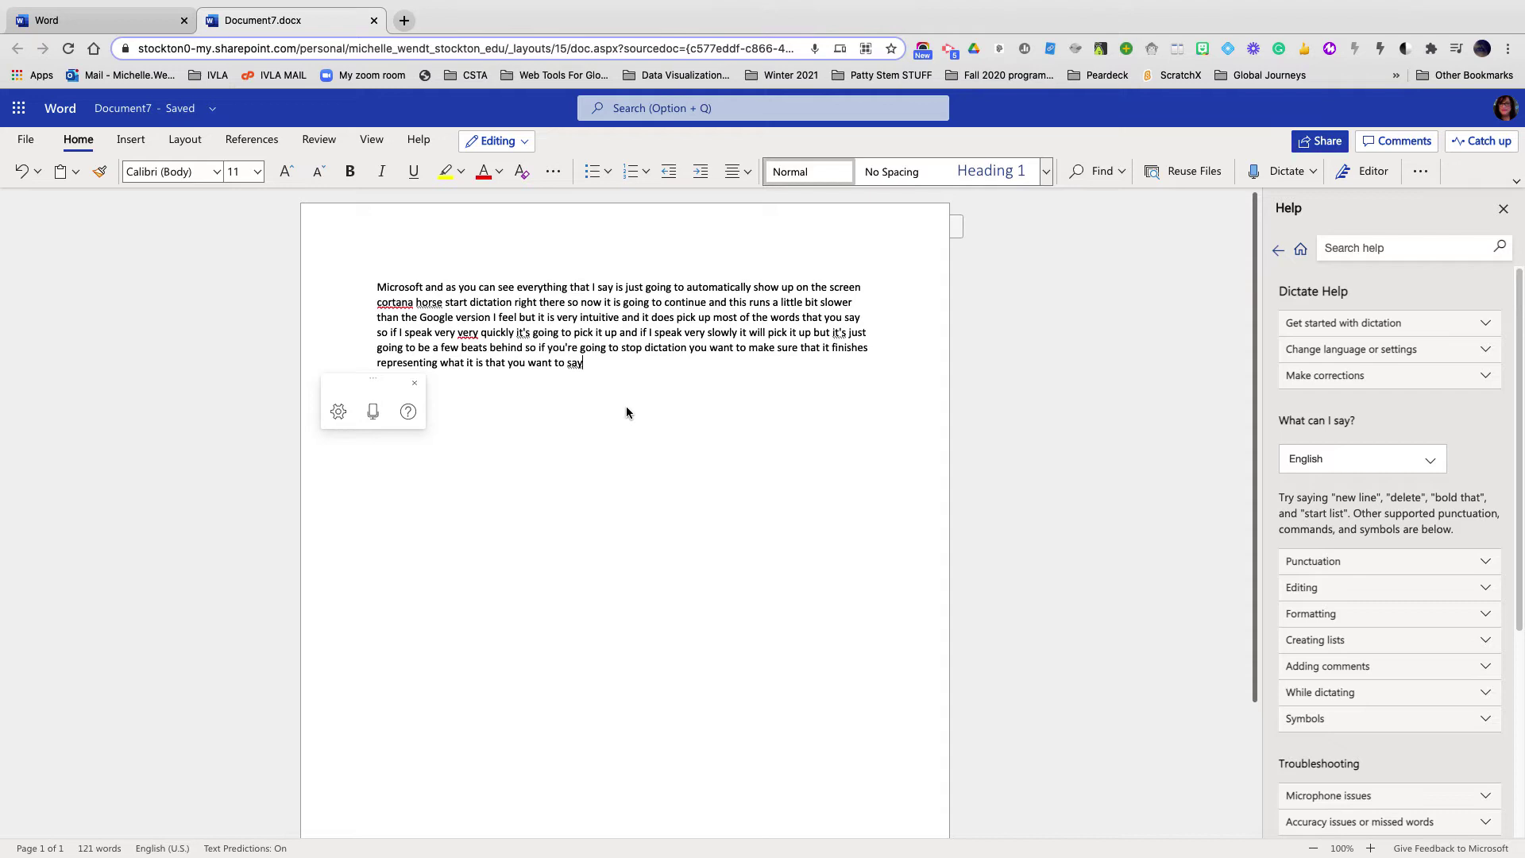
# Review the dictation settings, keeping English (U.S.) and auto punctuation off, and reposition the toolbar
pyautogui.moveTo(354, 390); pyautogui.dragTo(1029, 266)
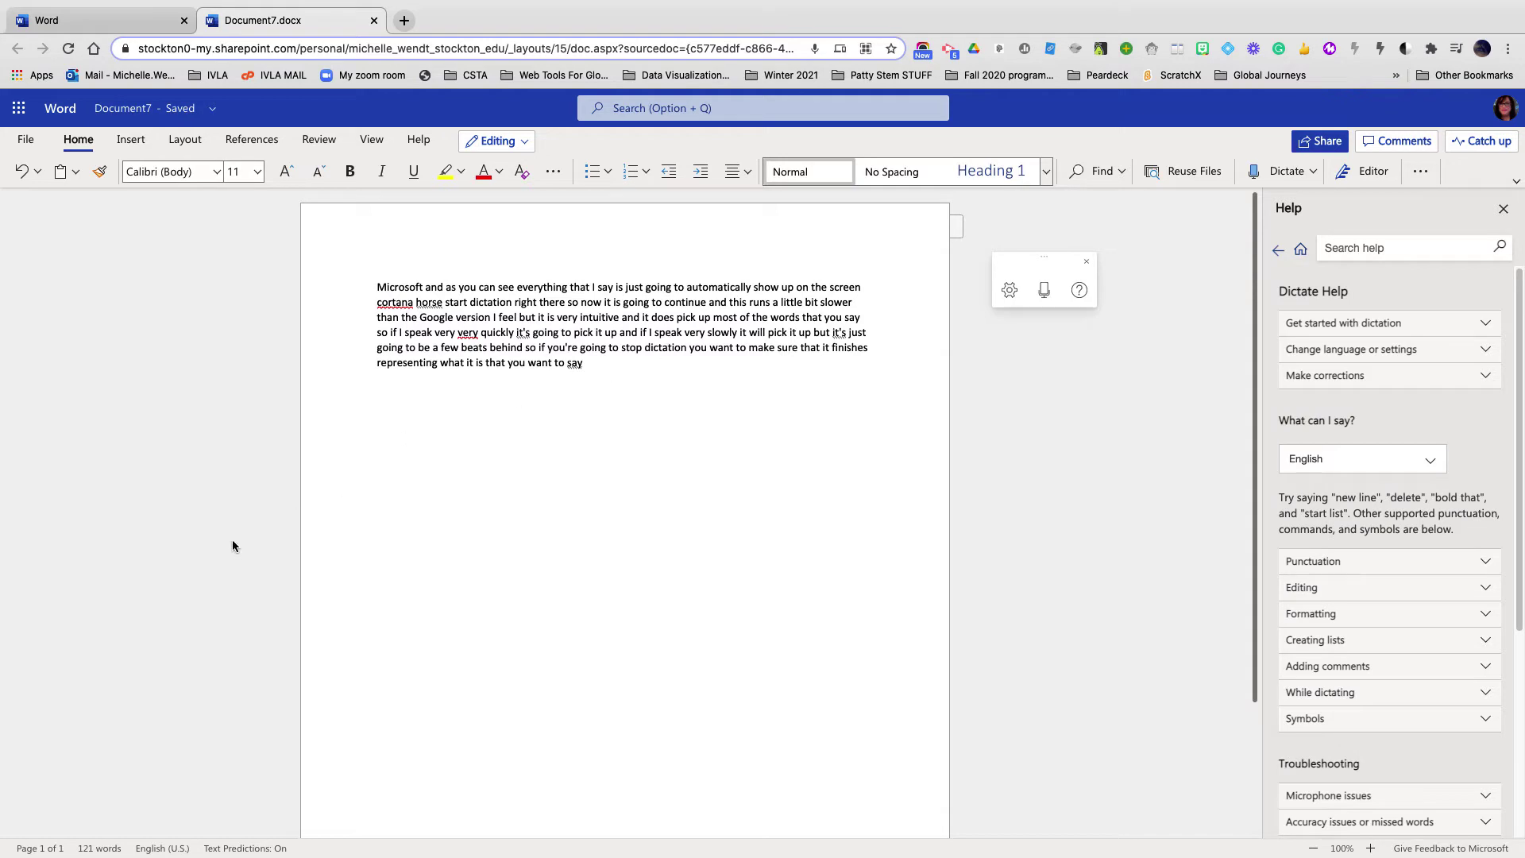
pyautogui.click(1009, 291)
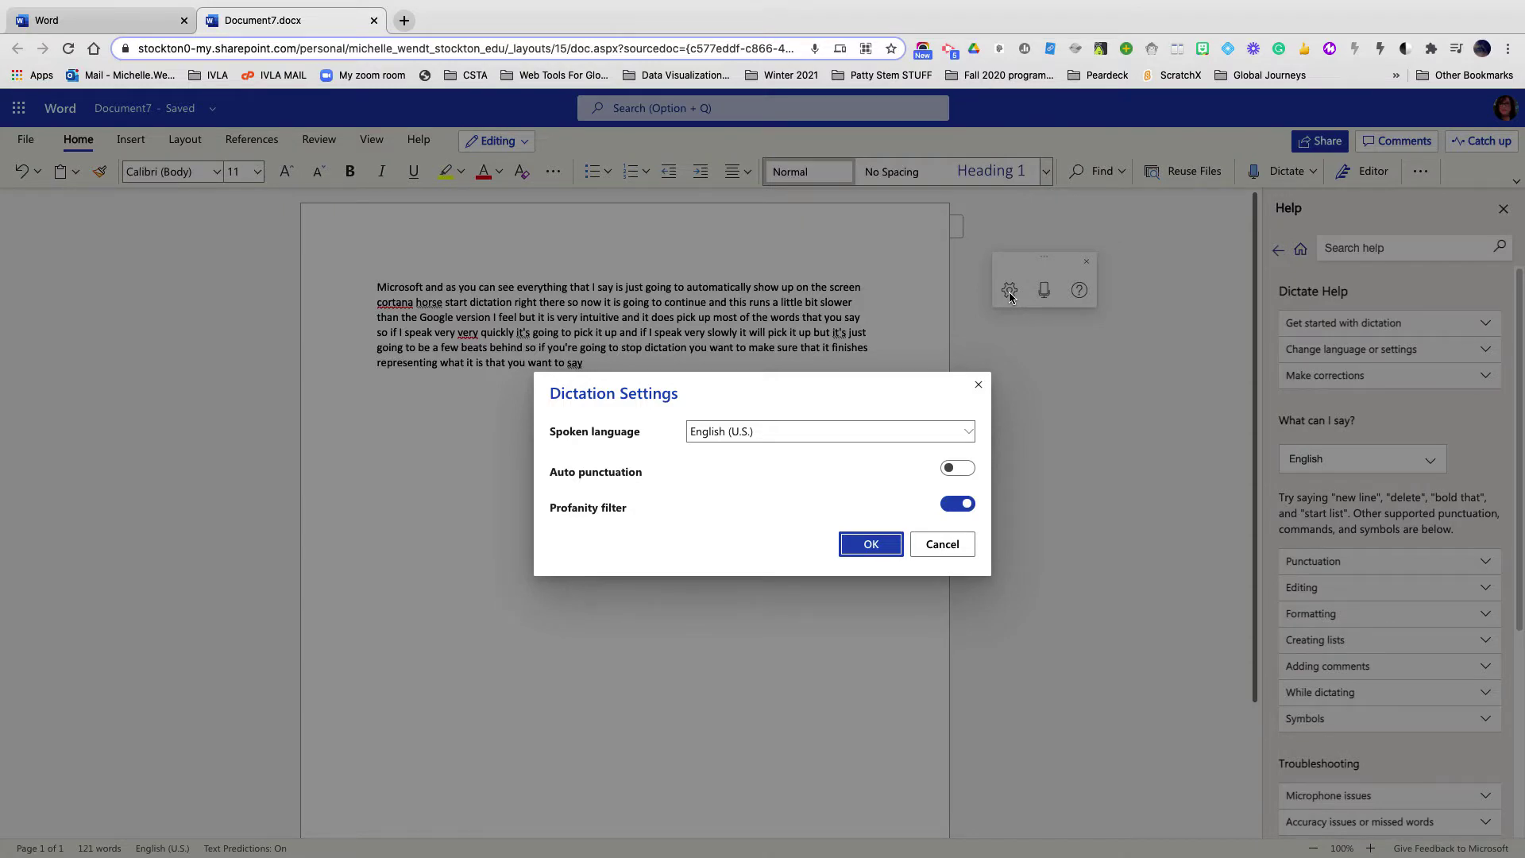
pyautogui.click(968, 432)
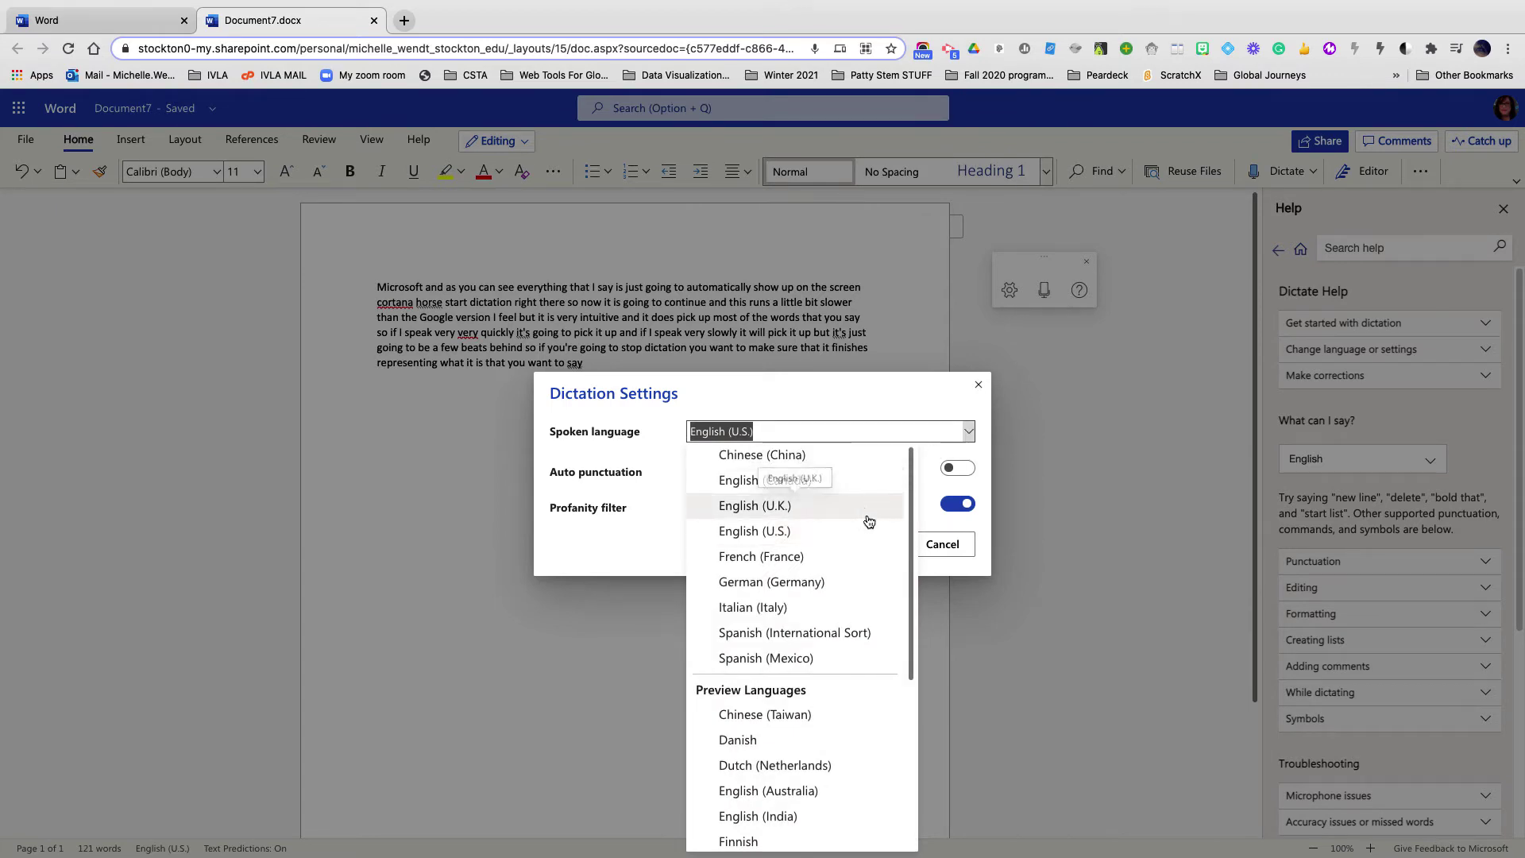
pyautogui.moveTo(911, 552); pyautogui.dragTo(919, 494)
pyautogui.click(952, 470)
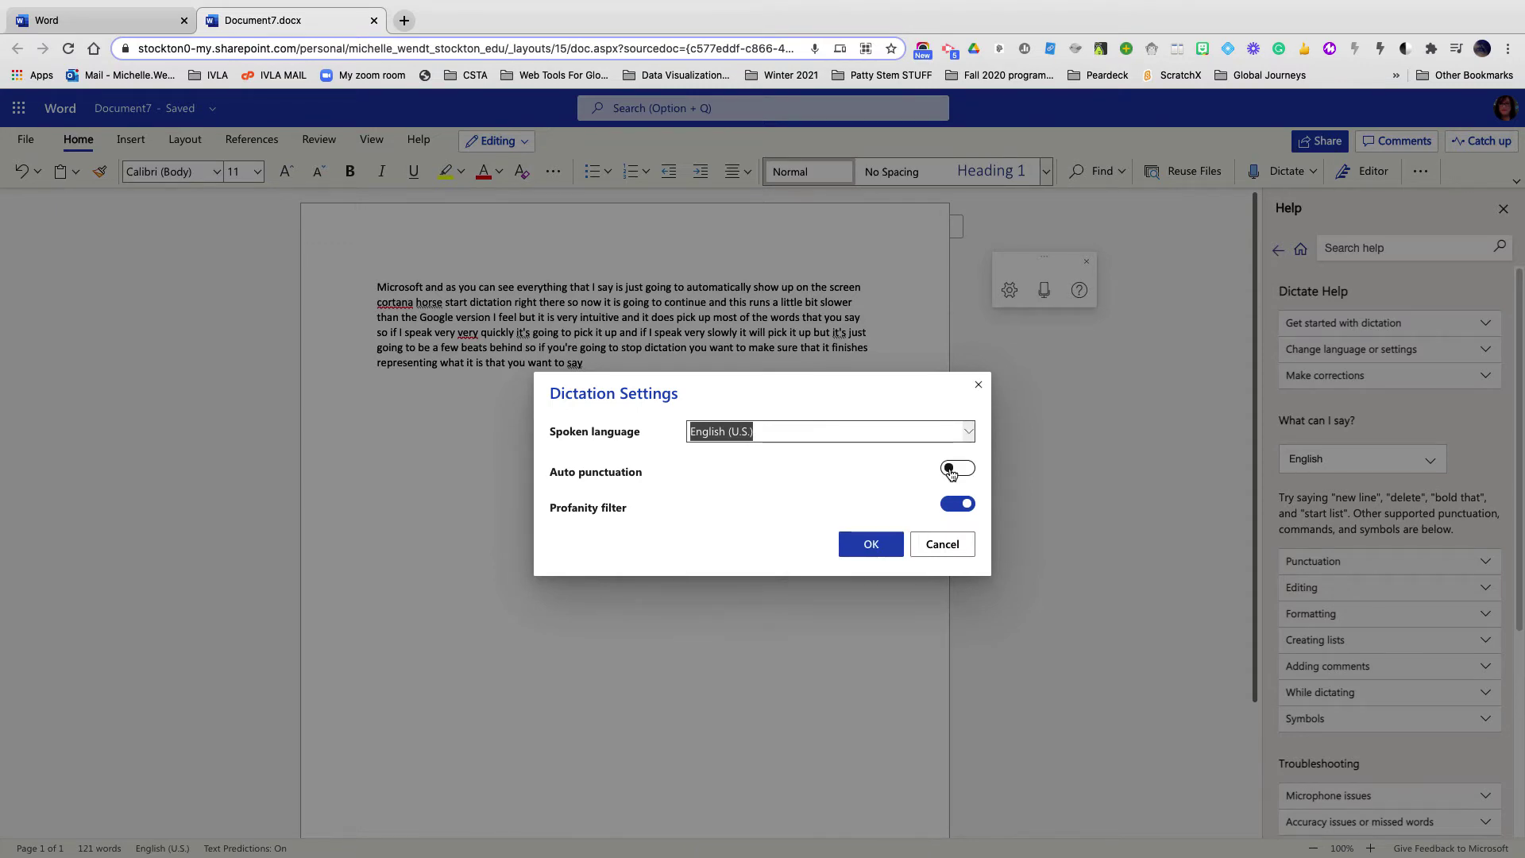
pyautogui.click(951, 470)
pyautogui.click(952, 470)
pyautogui.click(872, 544)
pyautogui.moveTo(1061, 274); pyautogui.dragTo(1149, 305)
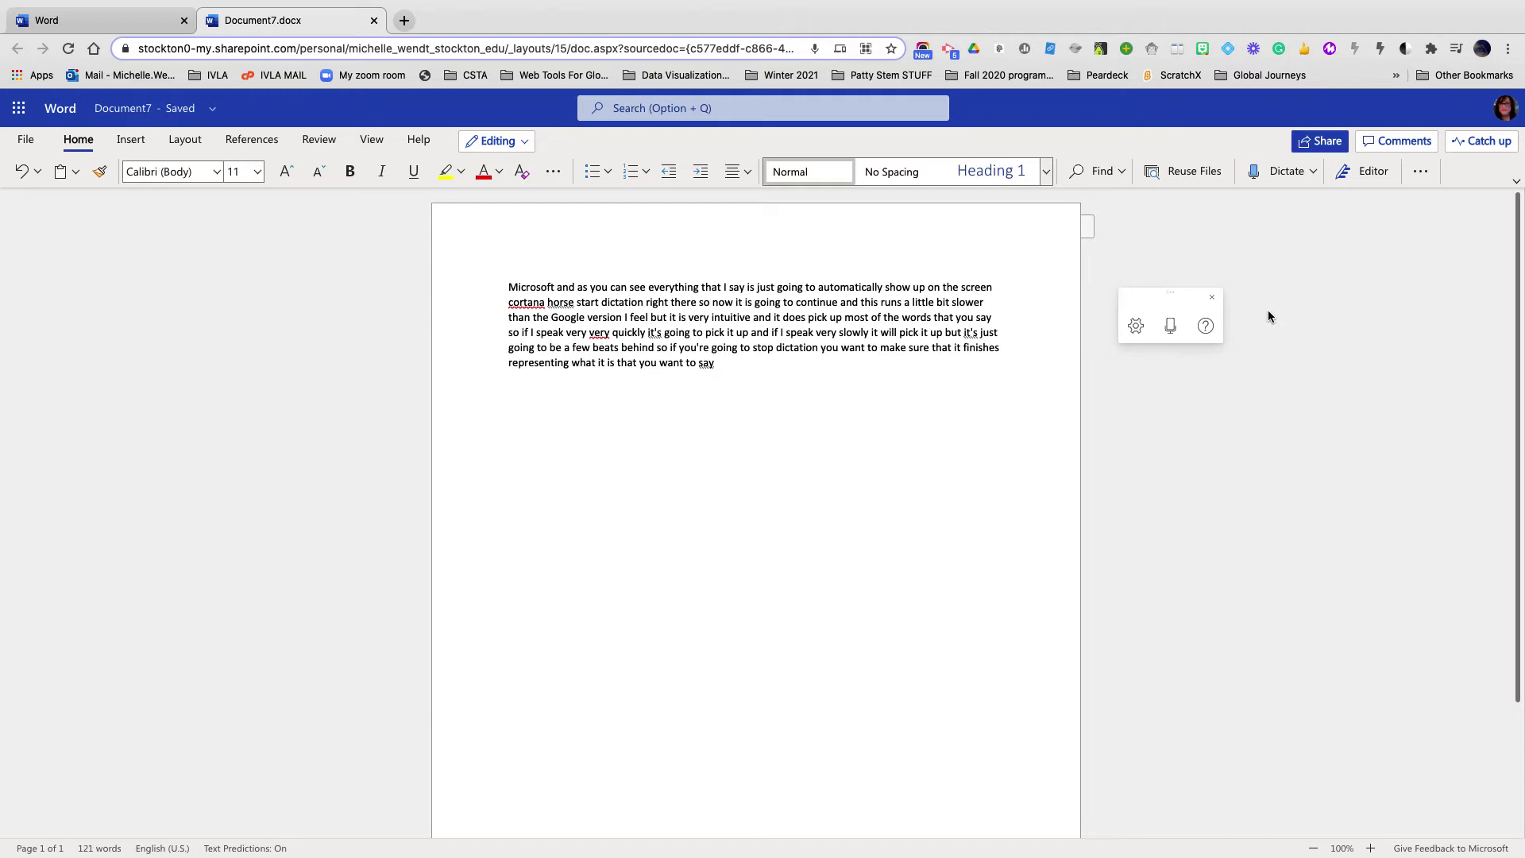
# Show the Dictate Help pane with its Make corrections section expanded
pyautogui.click(1208, 331)
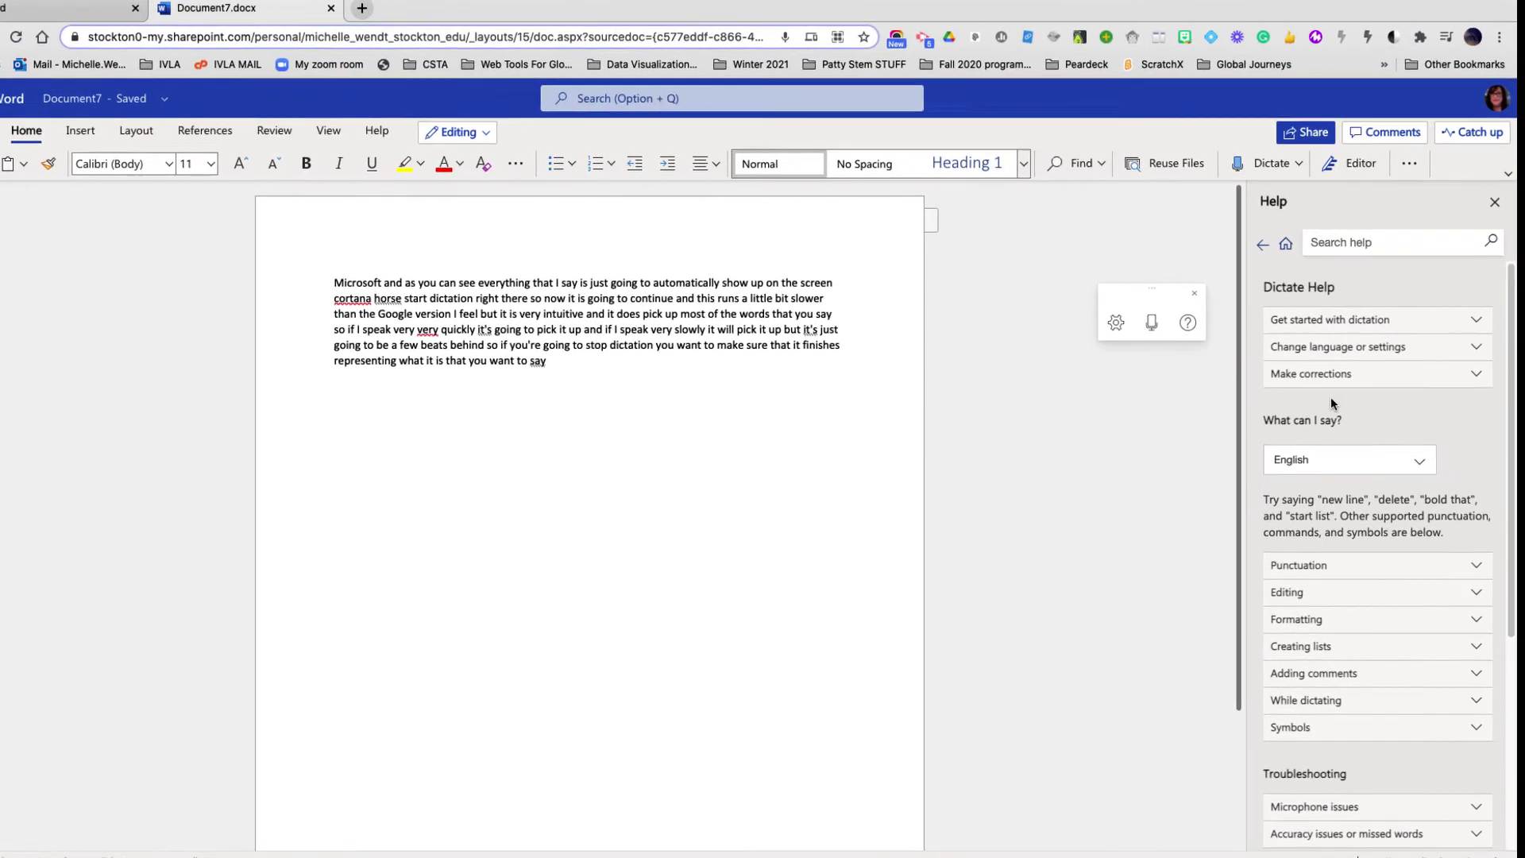
pyautogui.click(1333, 374)
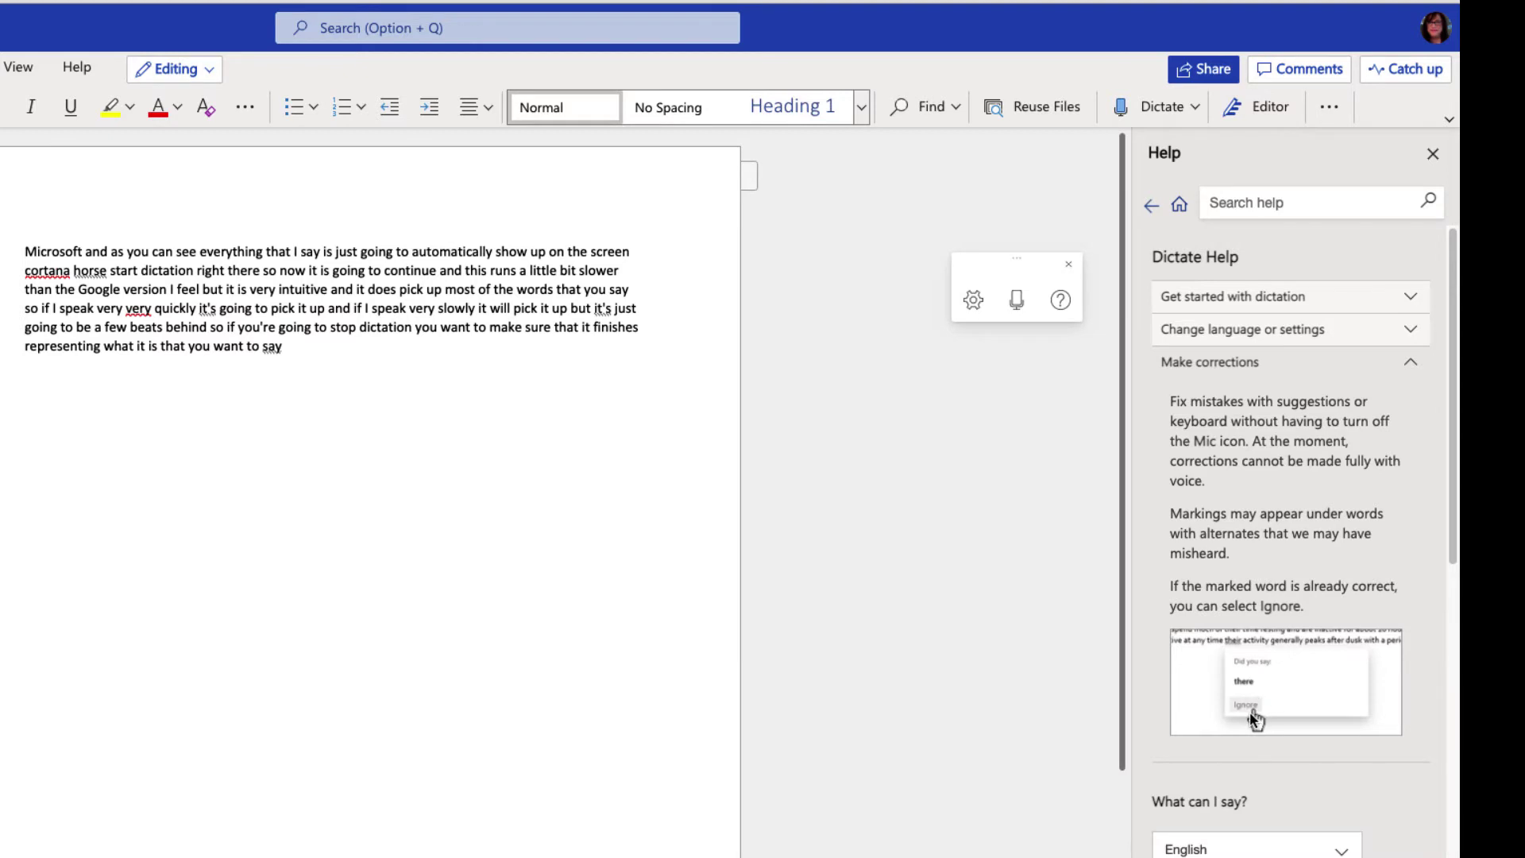
# Reopen Dictate Help, browse the Punctuation phrase table, and bring up alternate suggestions for 'say'
pyautogui.click(1433, 155)
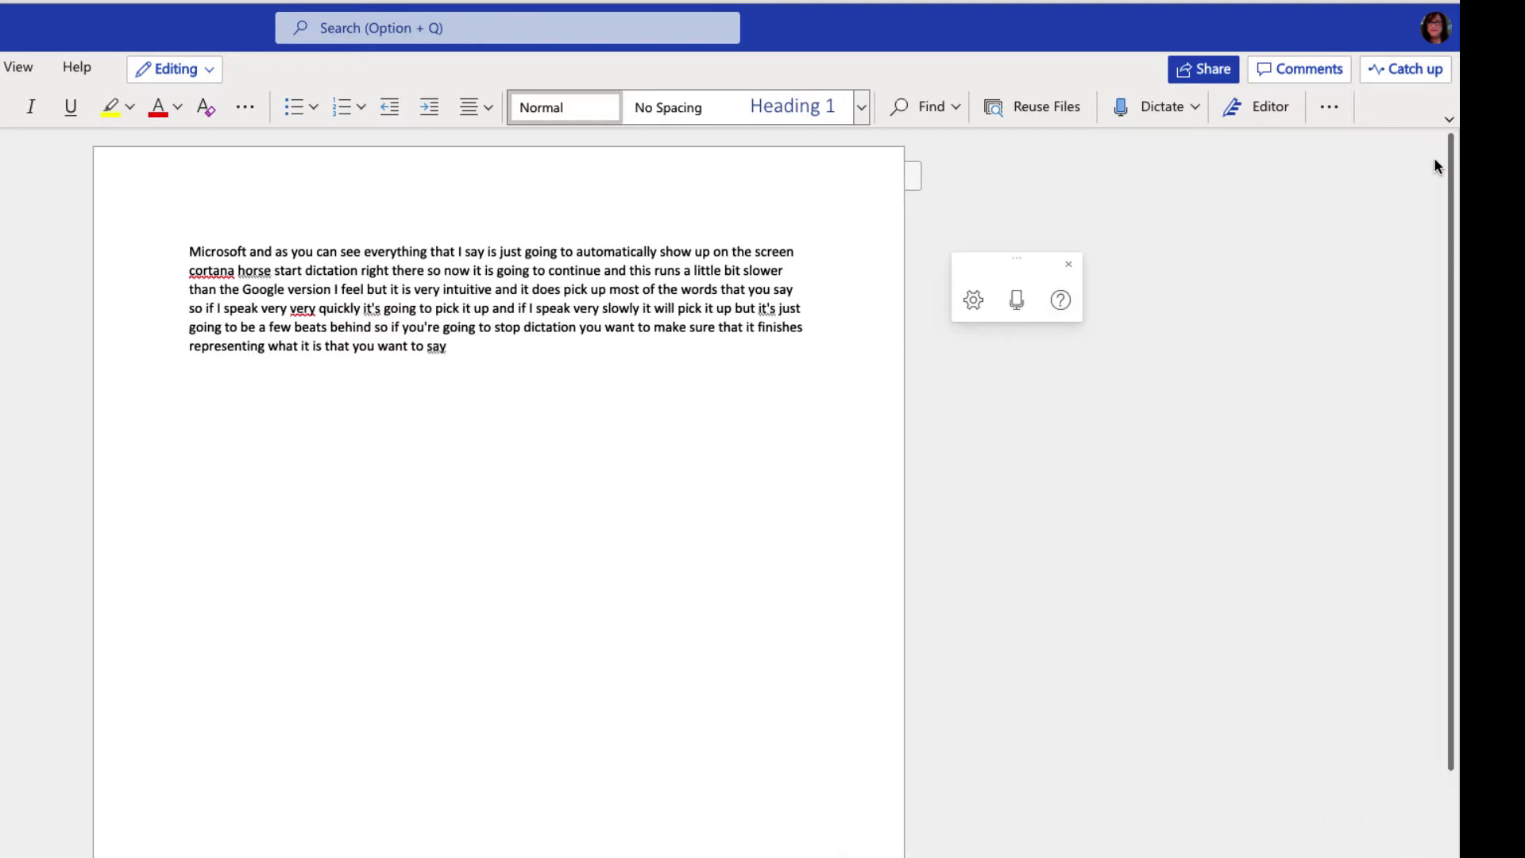
pyautogui.click(1060, 301)
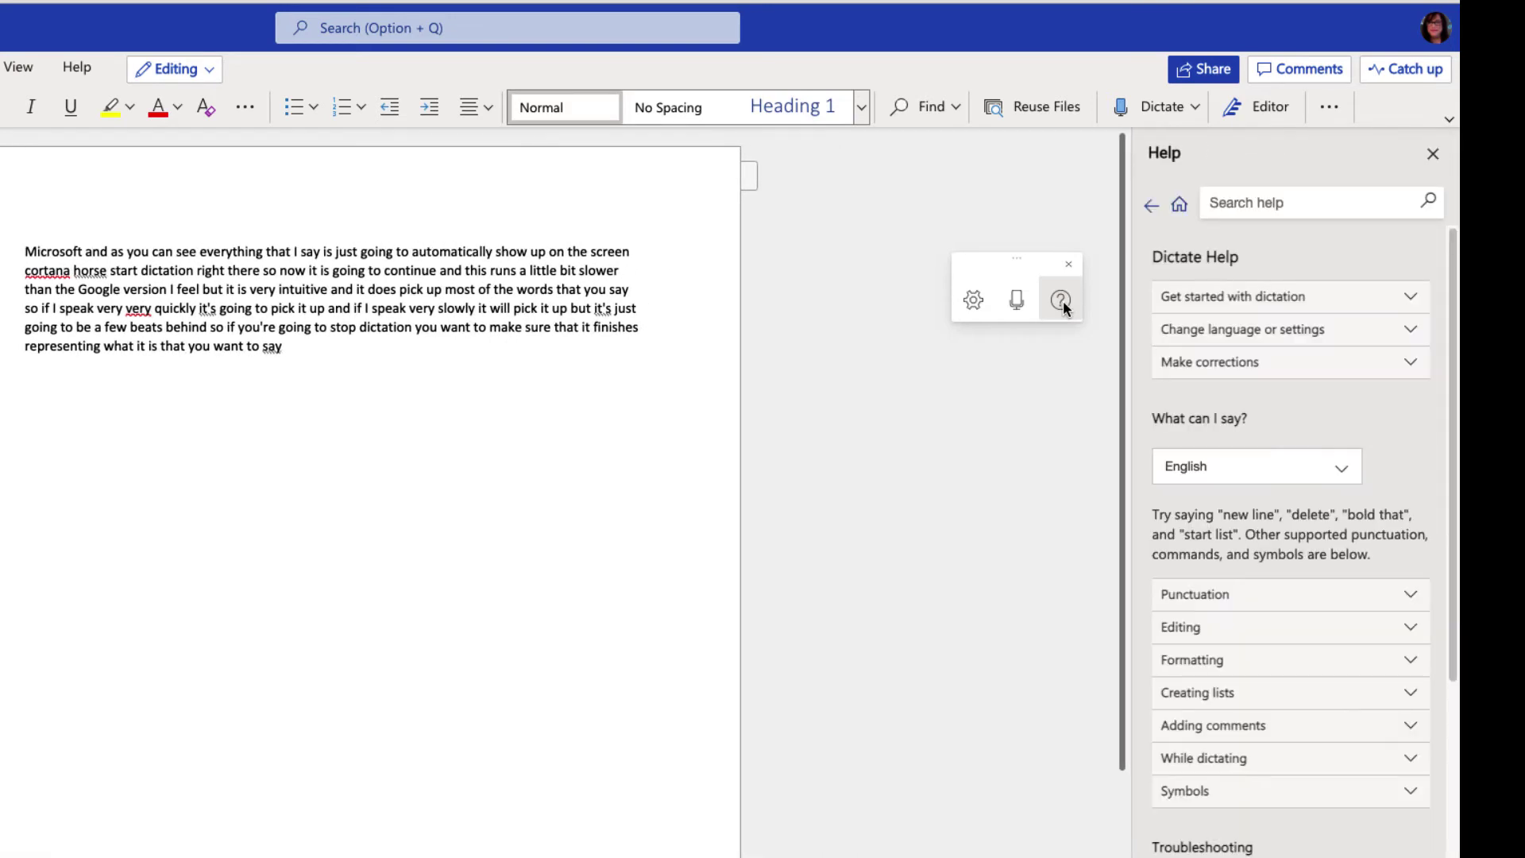
pyautogui.click(1405, 596)
pyautogui.scroll(-4, 1458, 489)
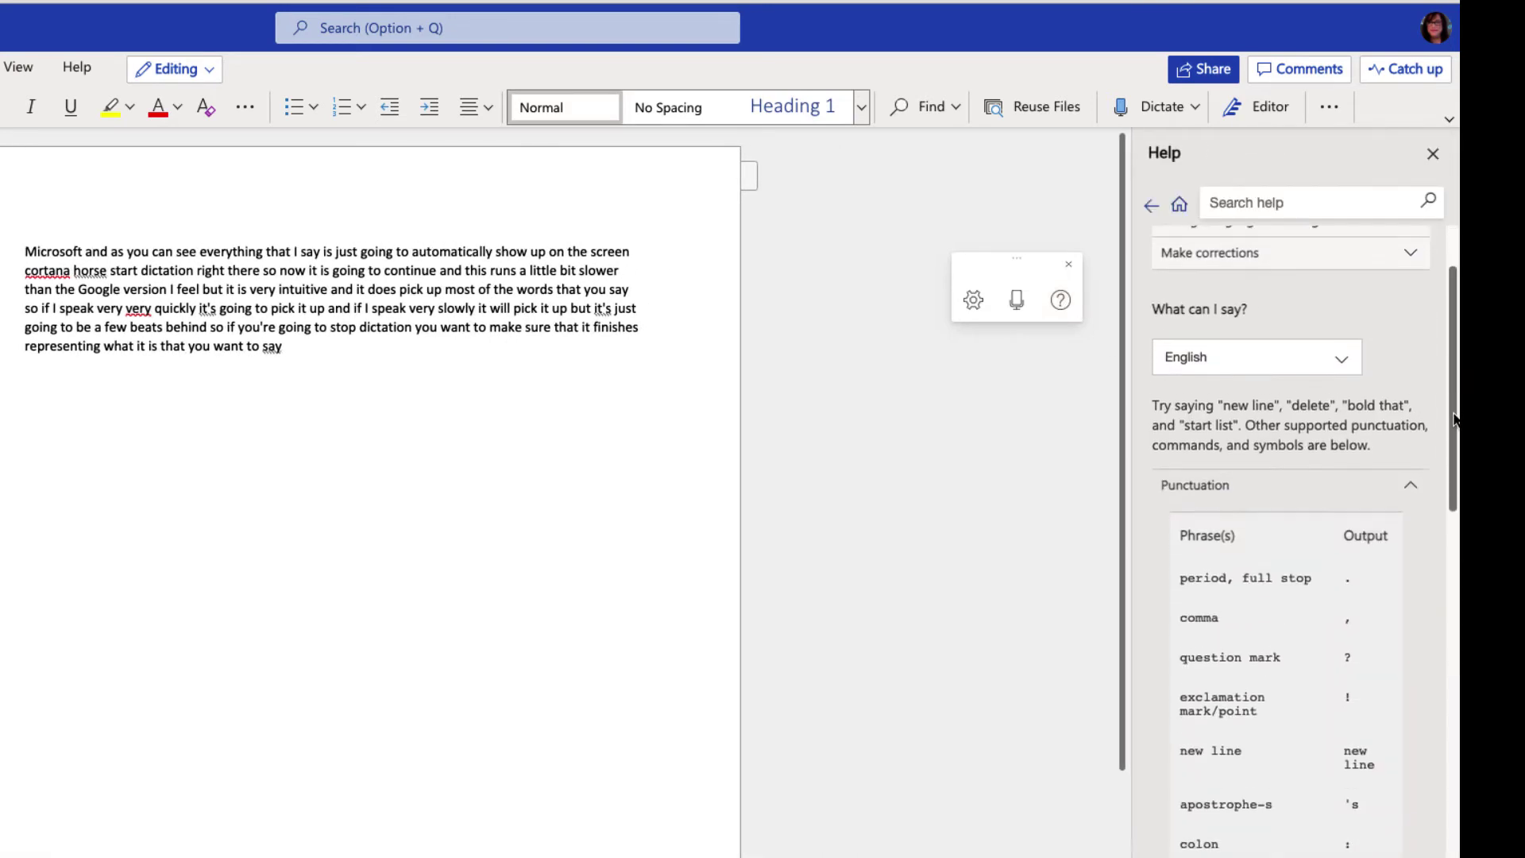
pyautogui.scroll(1, 1458, 489)
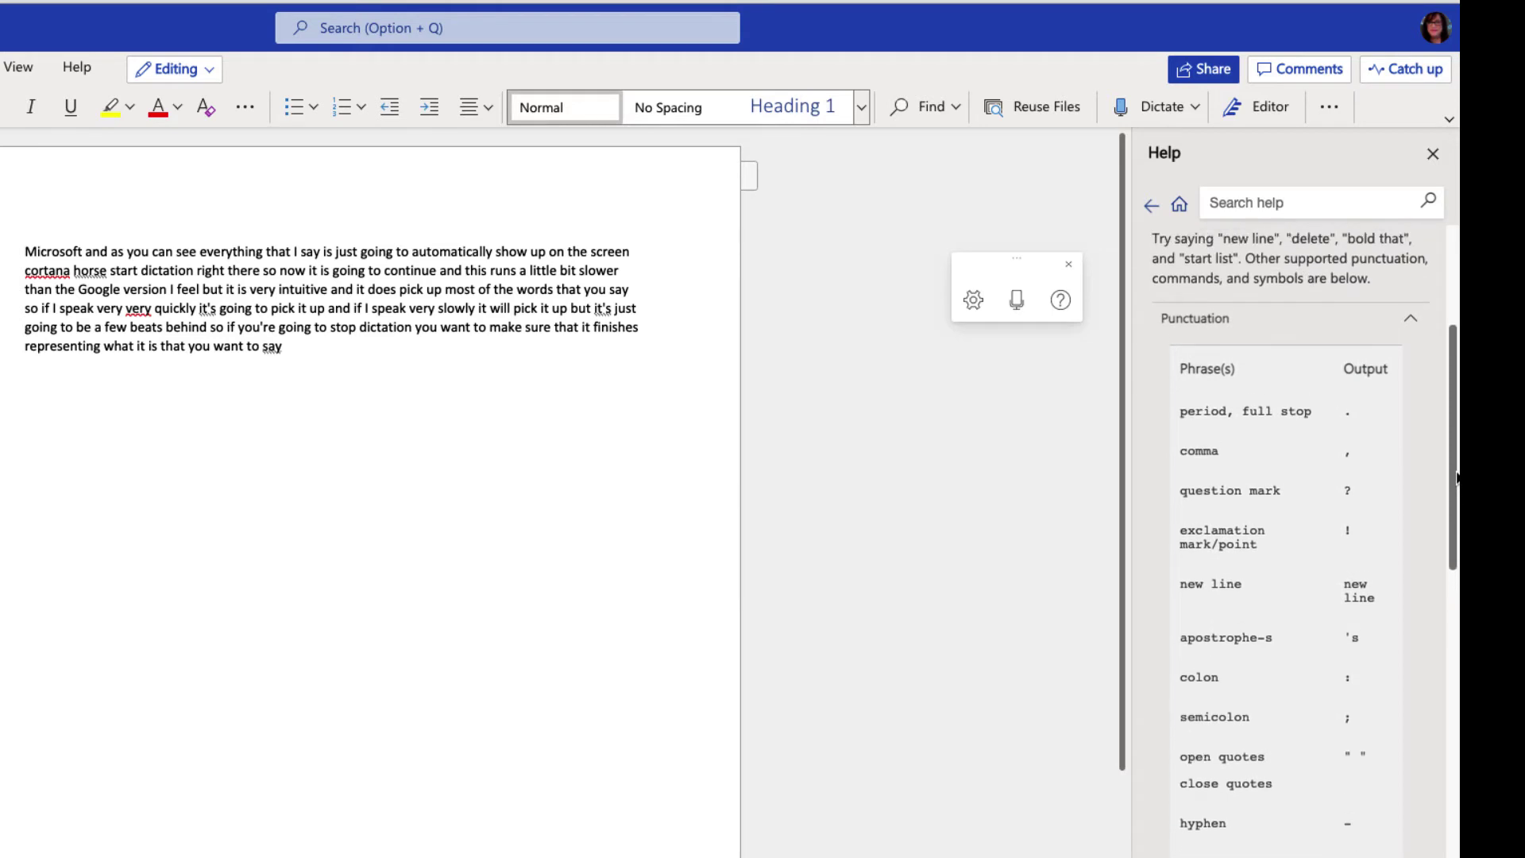
pyautogui.scroll(-2, 1458, 492)
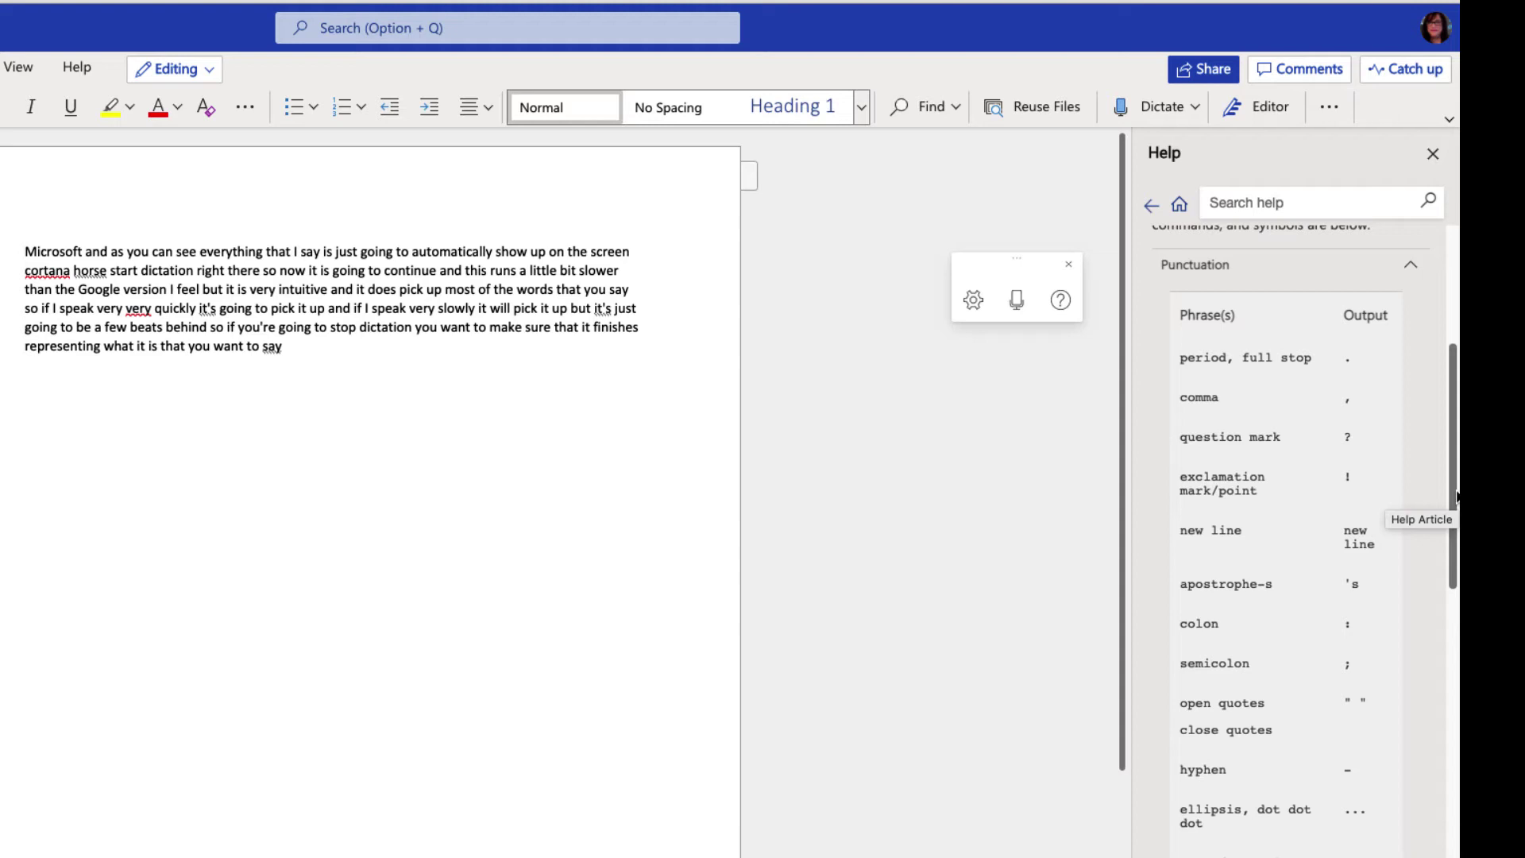
pyautogui.moveTo(1457, 497); pyautogui.dragTo(1460, 450)
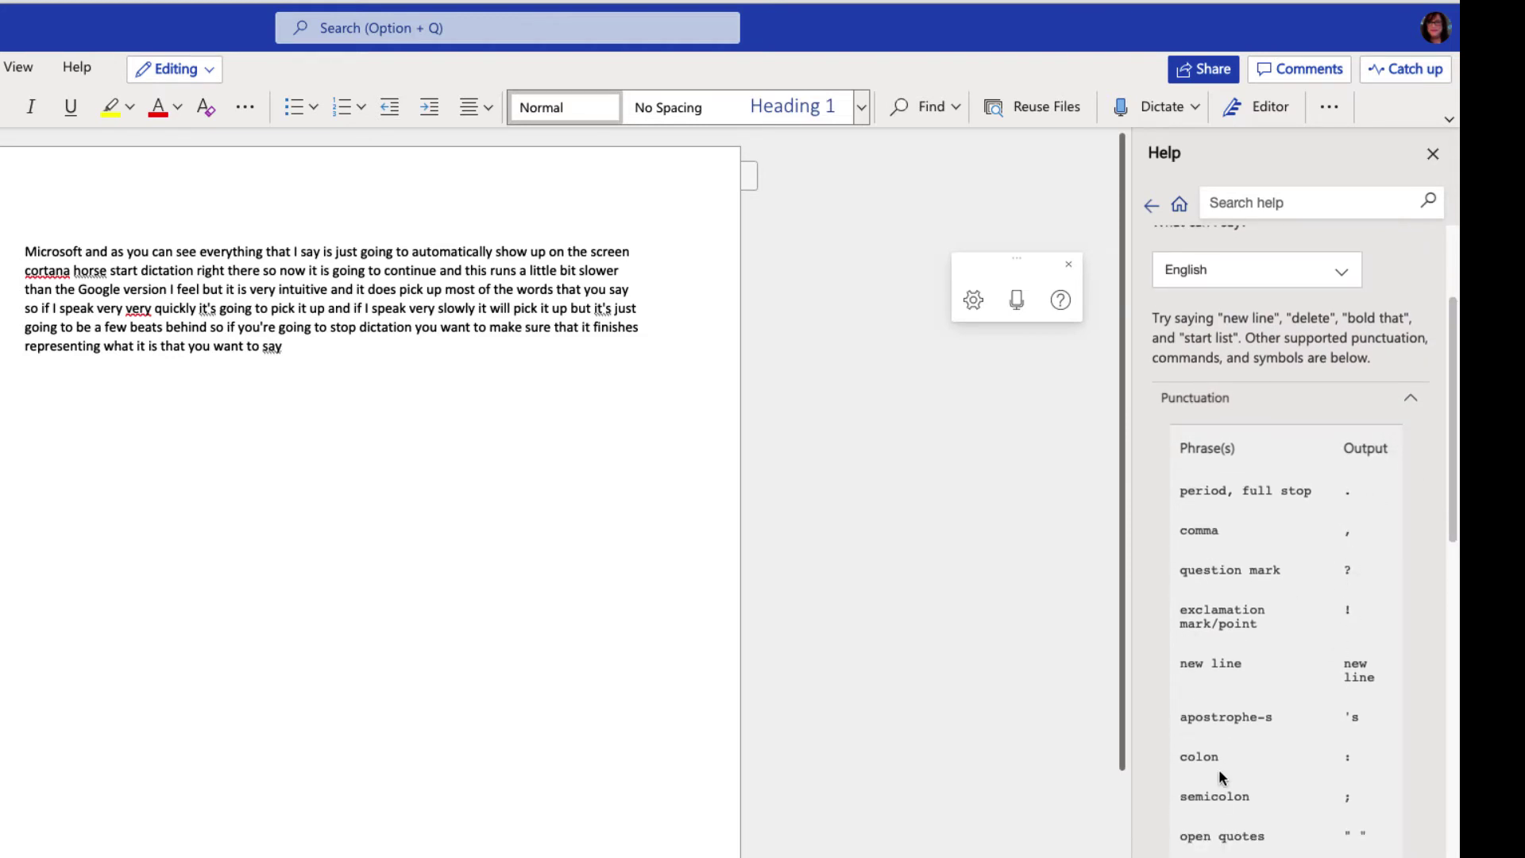
pyautogui.click(288, 350)
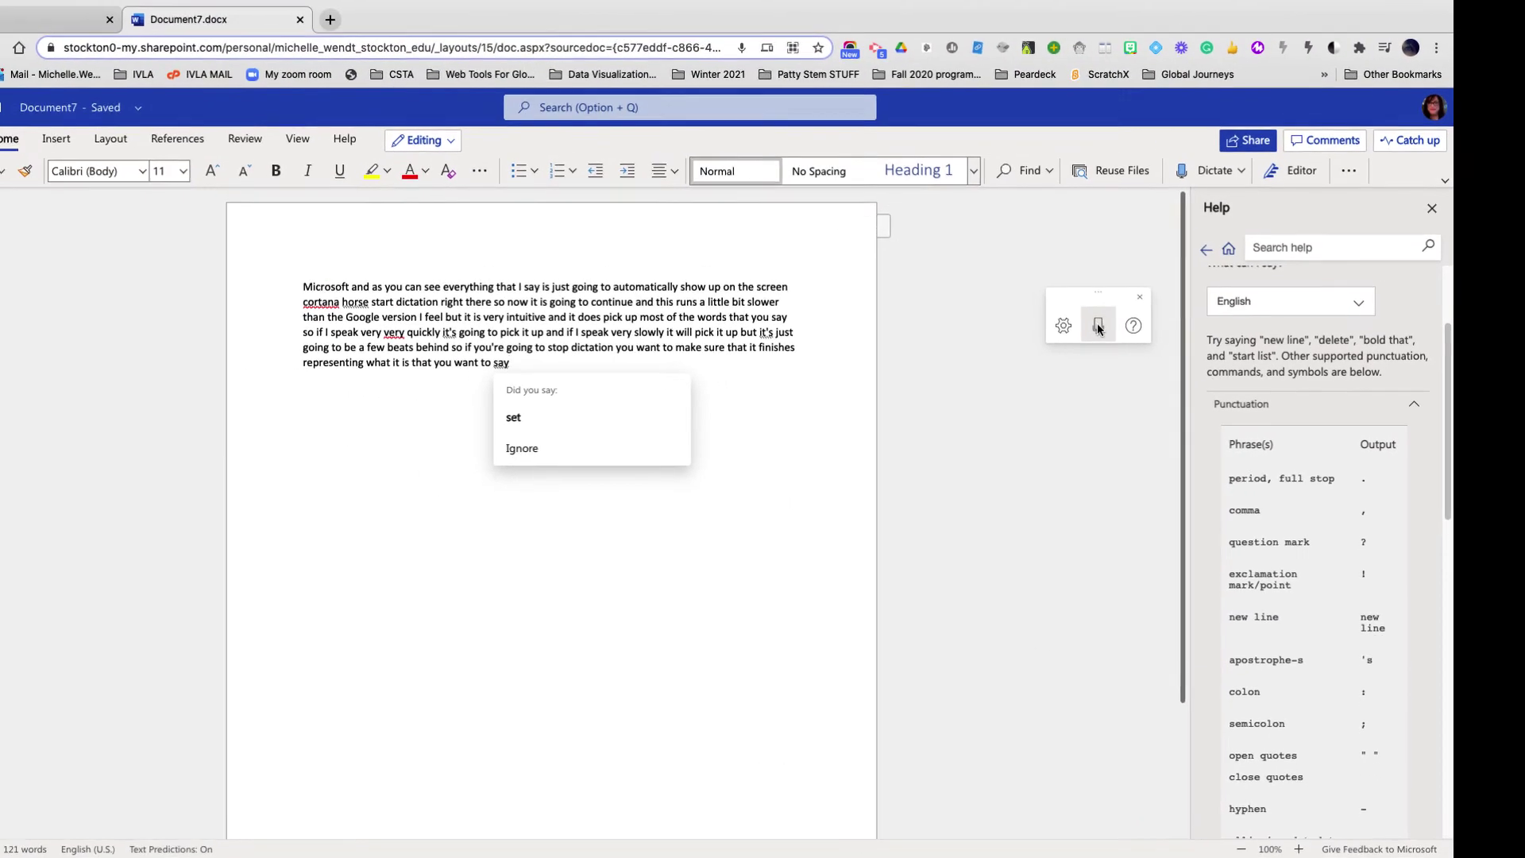
# Dictate paragraphs explaining spoken punctuation commands, ending 'familiarize yourself with these options.'
pyautogui.click(1048, 312)
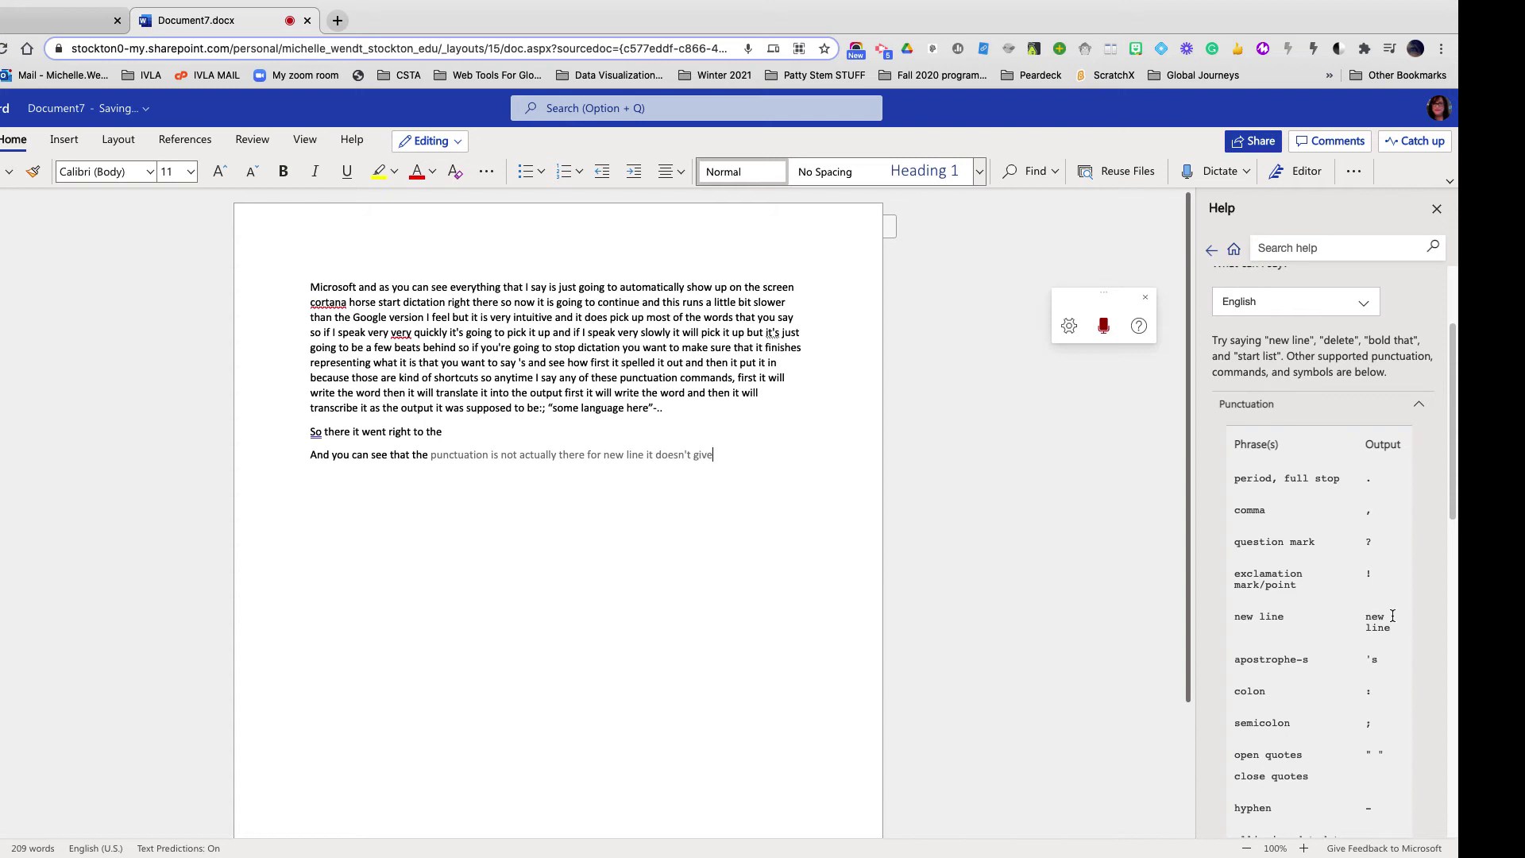
pyautogui.moveTo(1454, 437); pyautogui.dragTo(1456, 596)
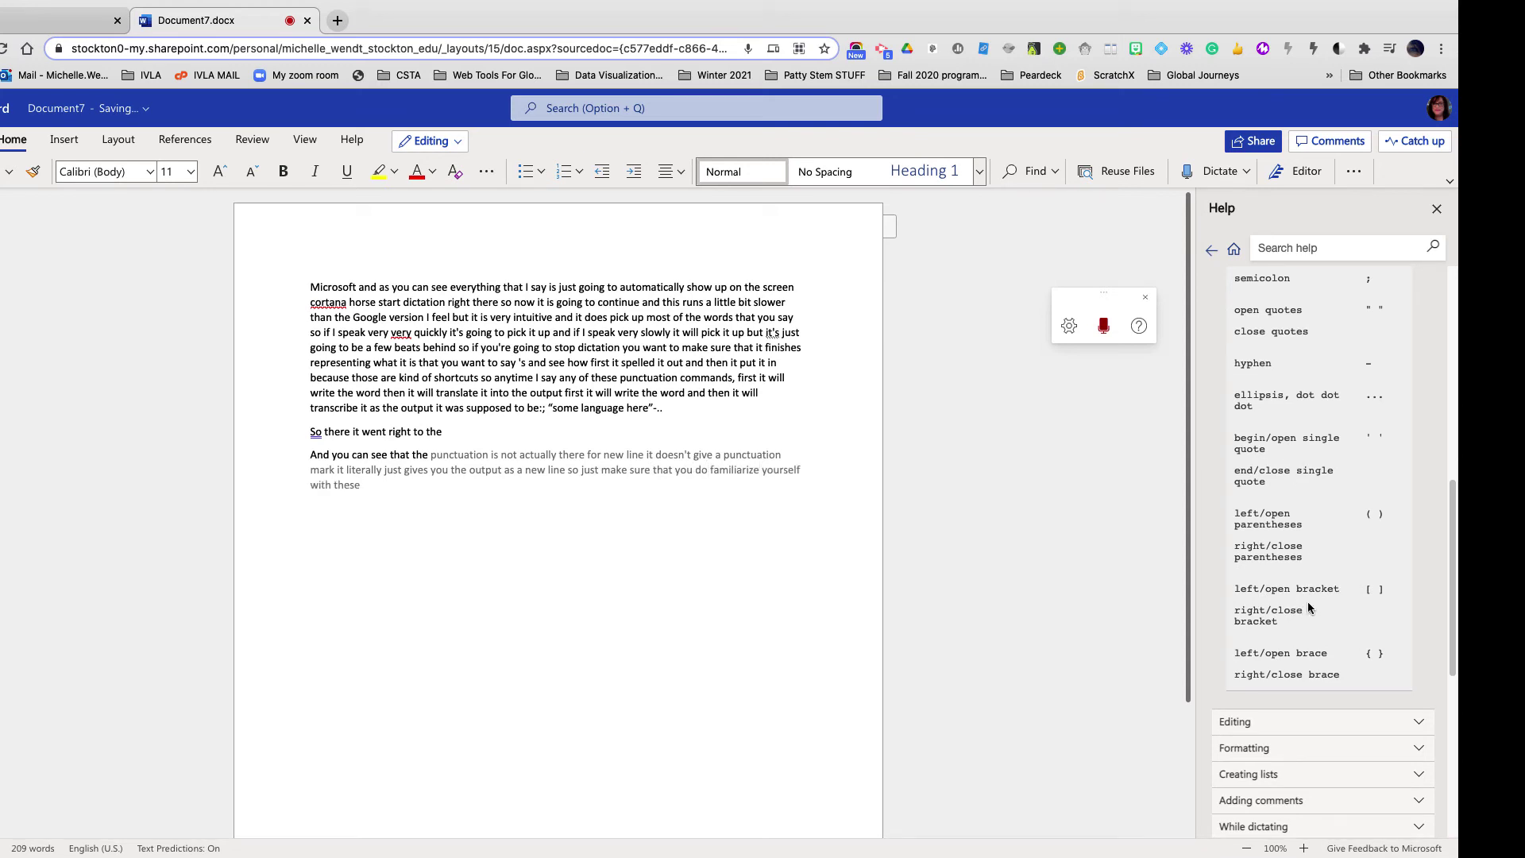
# Expand the Editing commands list, then dictate a new paragraph about deleting and dictation turning off automatically
pyautogui.click(1294, 731)
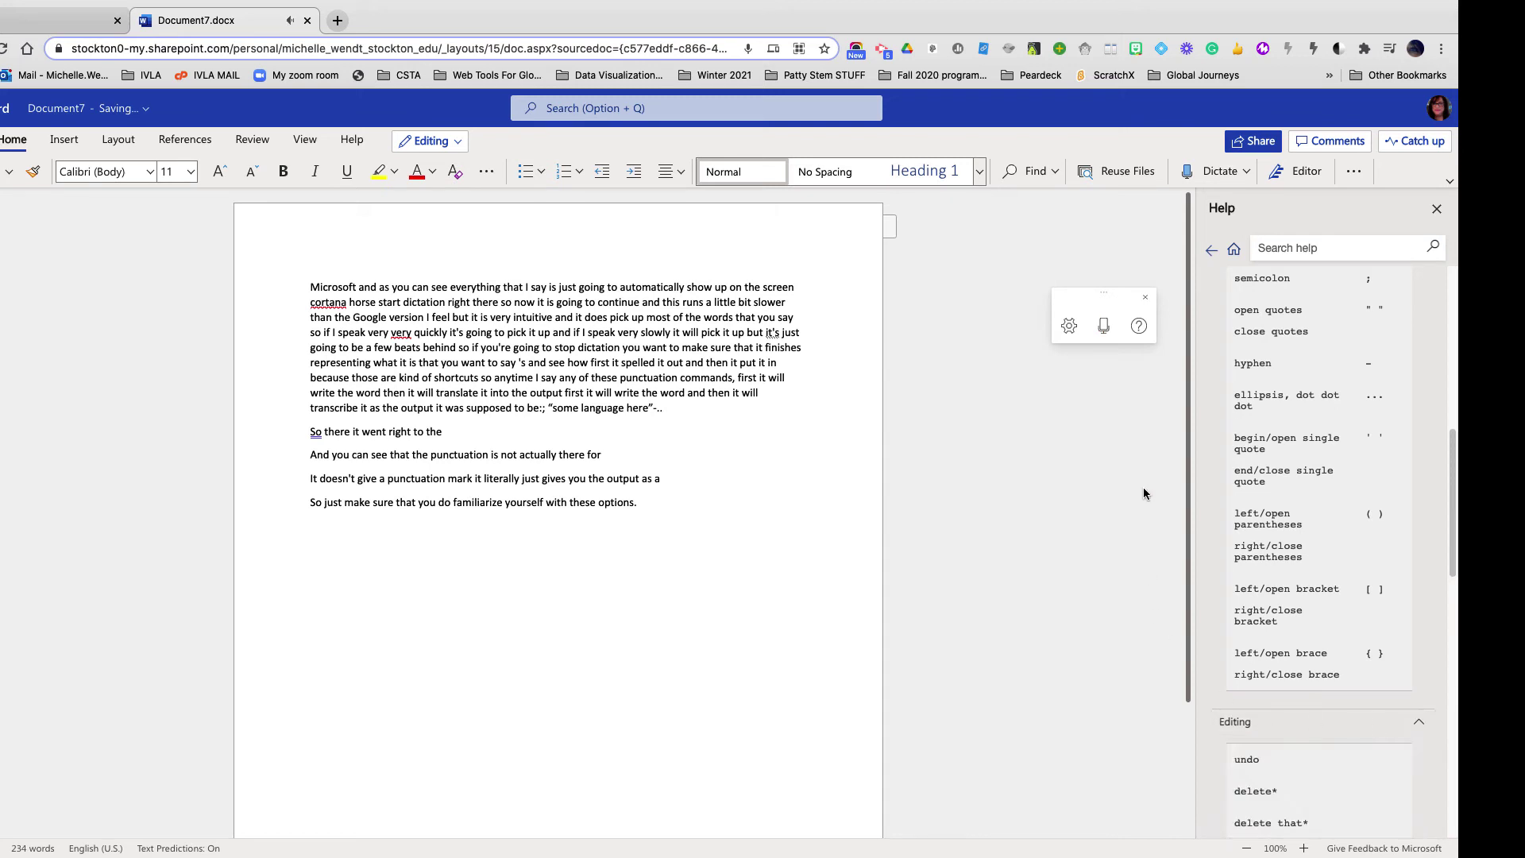
pyautogui.scroll(-2, 1144, 489)
pyautogui.moveTo(1454, 457); pyautogui.dragTo(1457, 554)
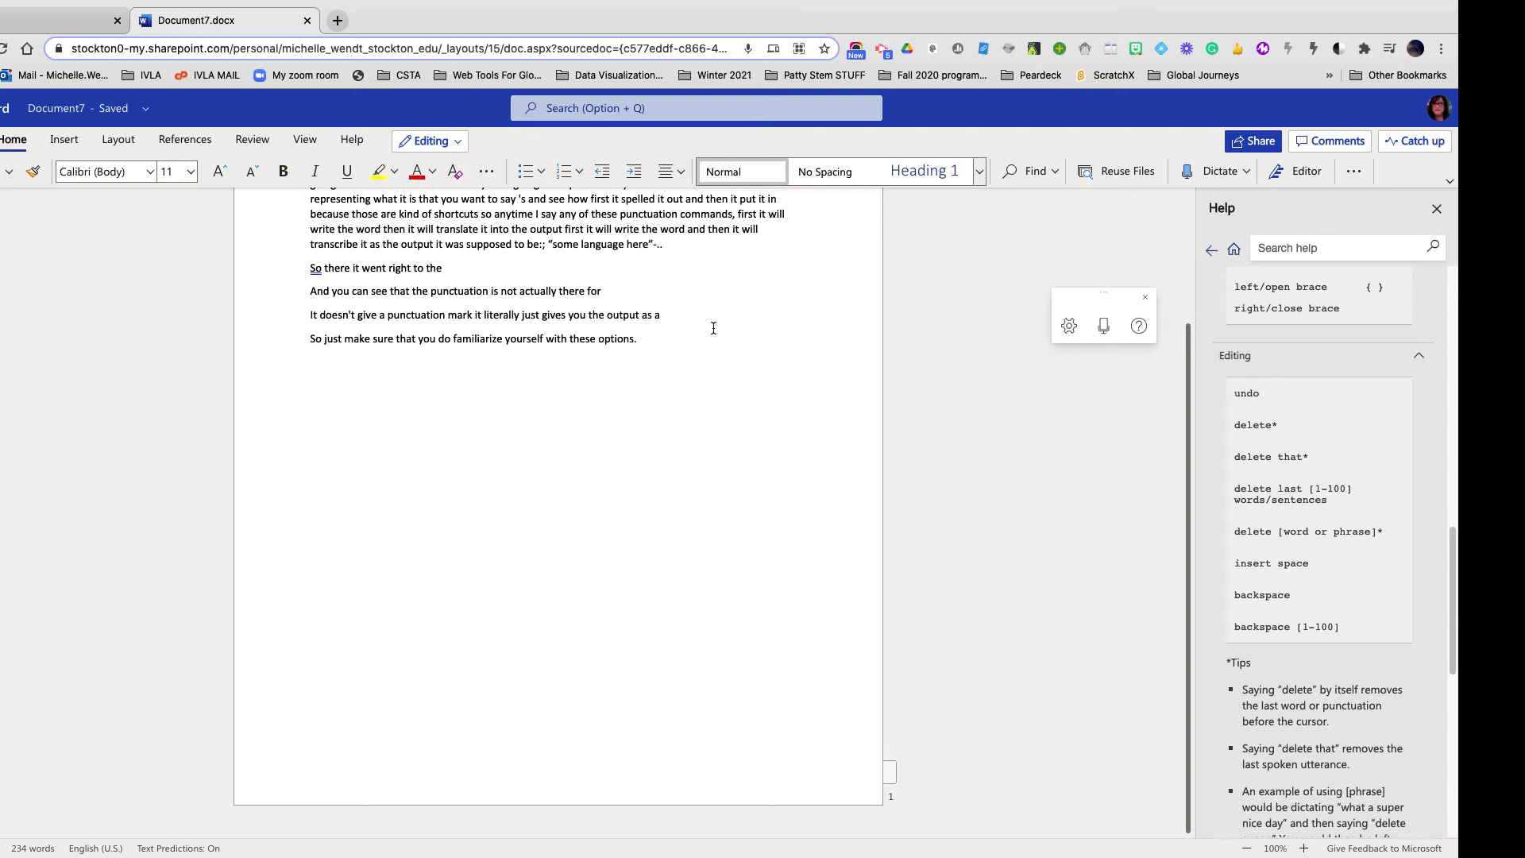
pyautogui.press('Return')
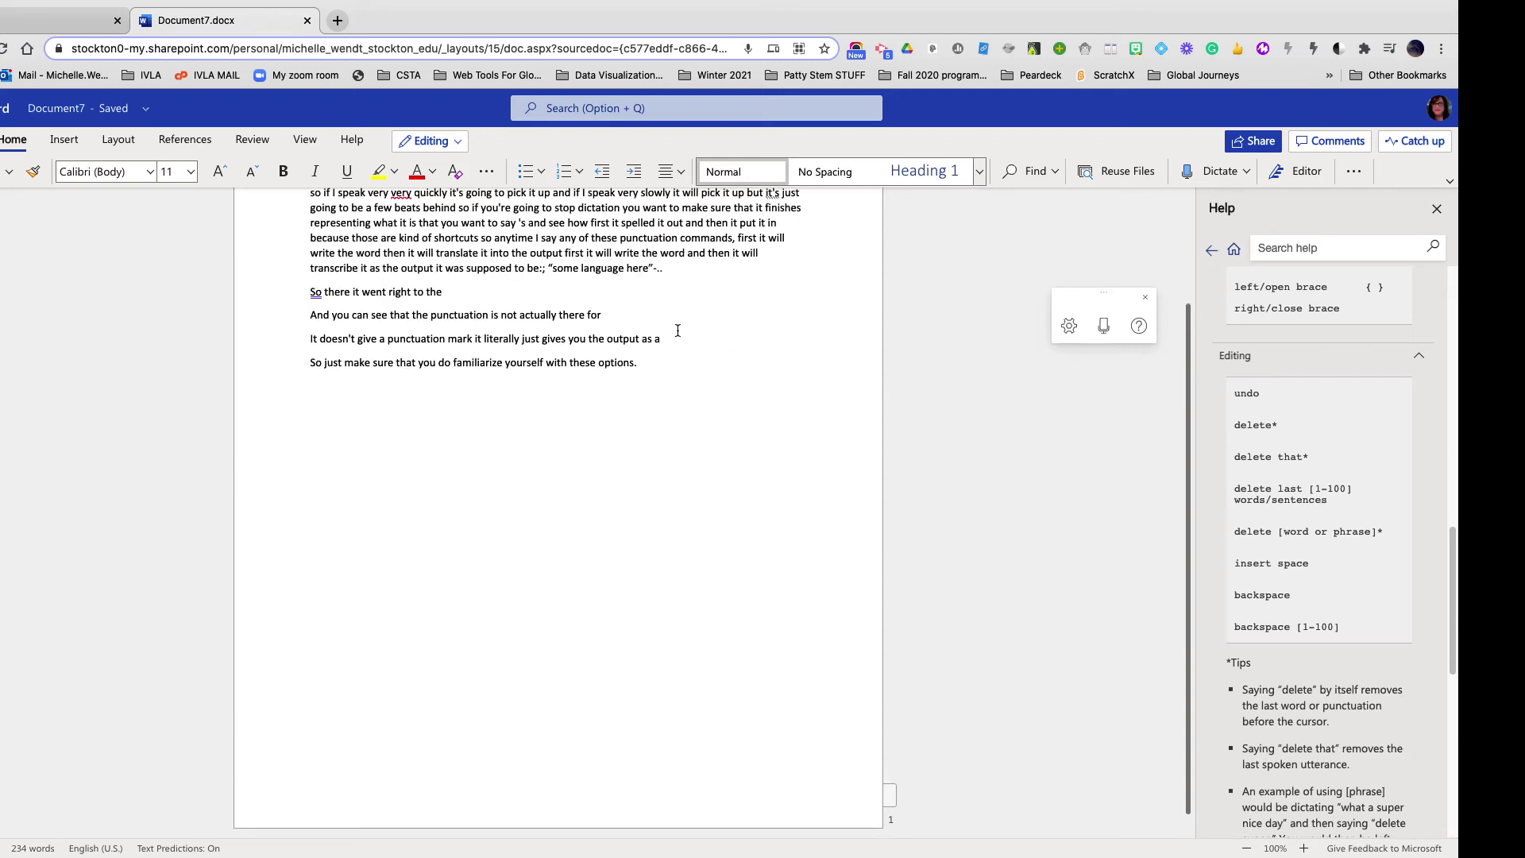
pyautogui.click(1104, 332)
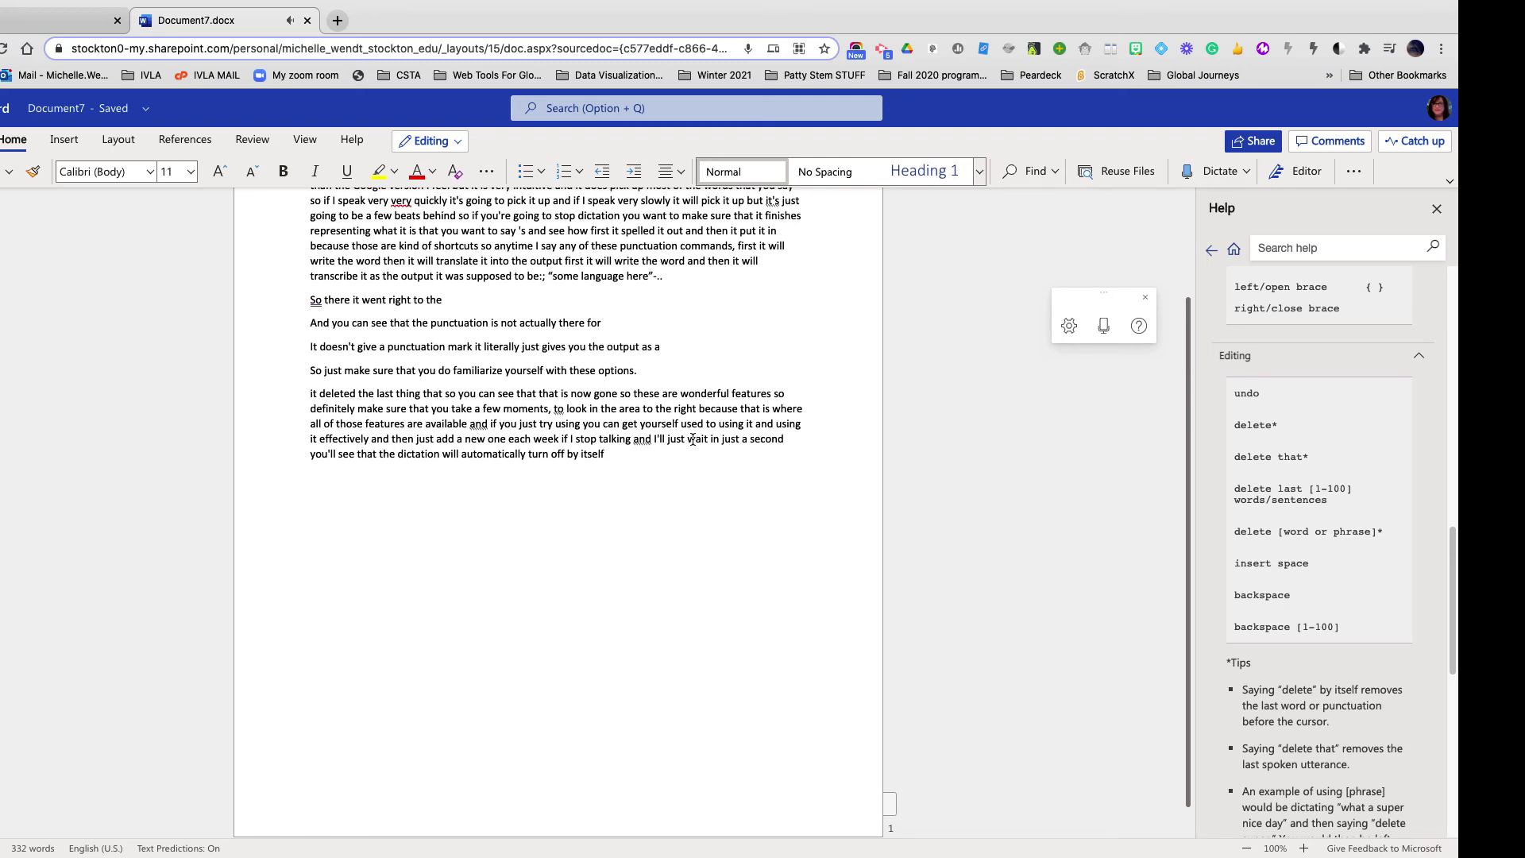
# On a new line, dictate 'I'm going to place a sentence here.' and bold the word 'here'
pyautogui.scroll(-5, 1419, 490)
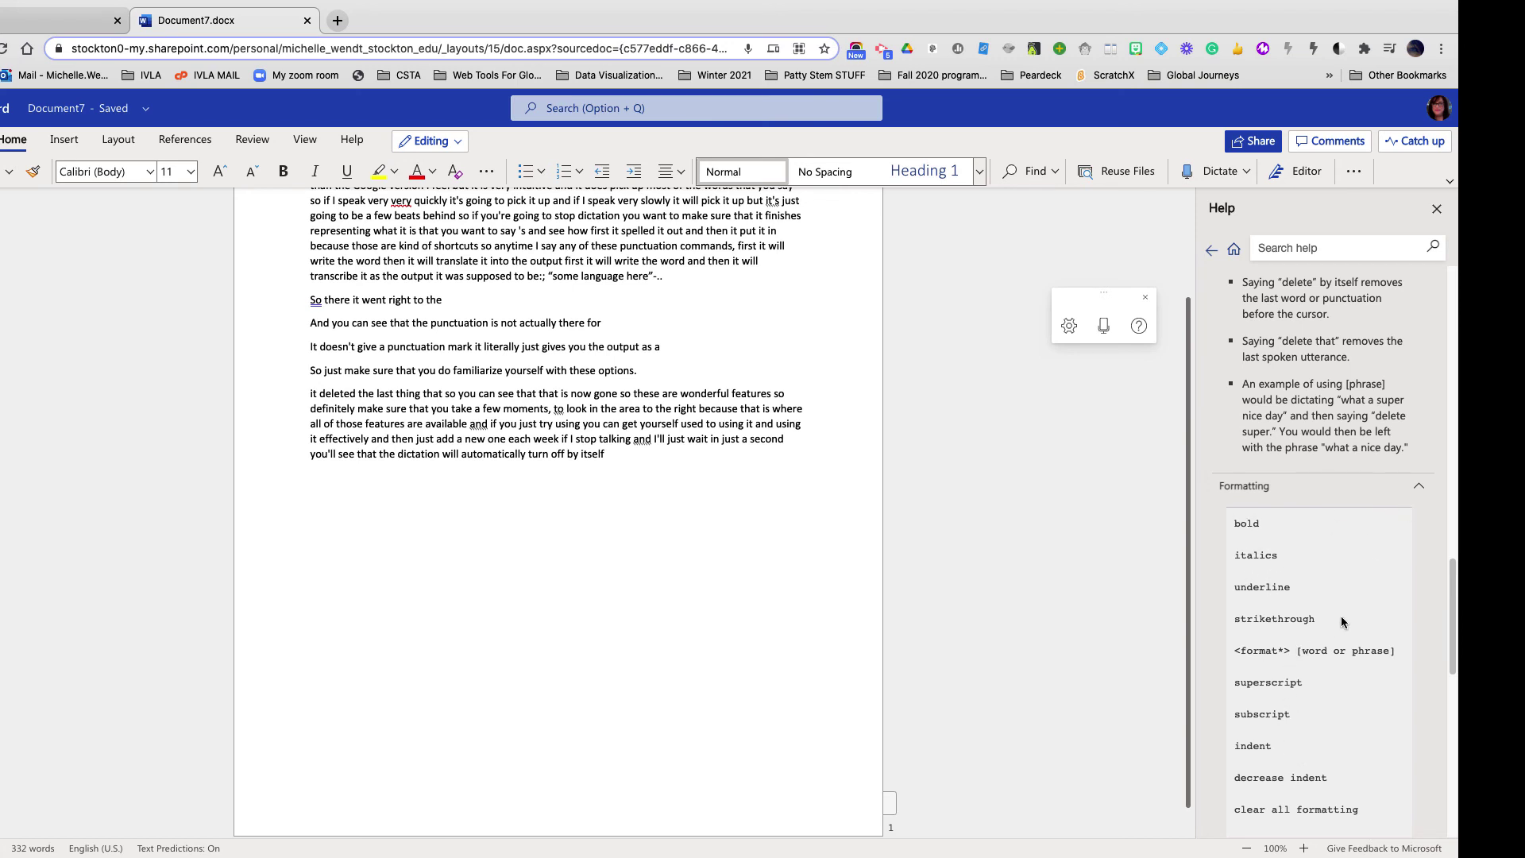
pyautogui.scroll(-3, 1344, 624)
pyautogui.scroll(-1, 1344, 622)
pyautogui.scroll(-3, 1342, 622)
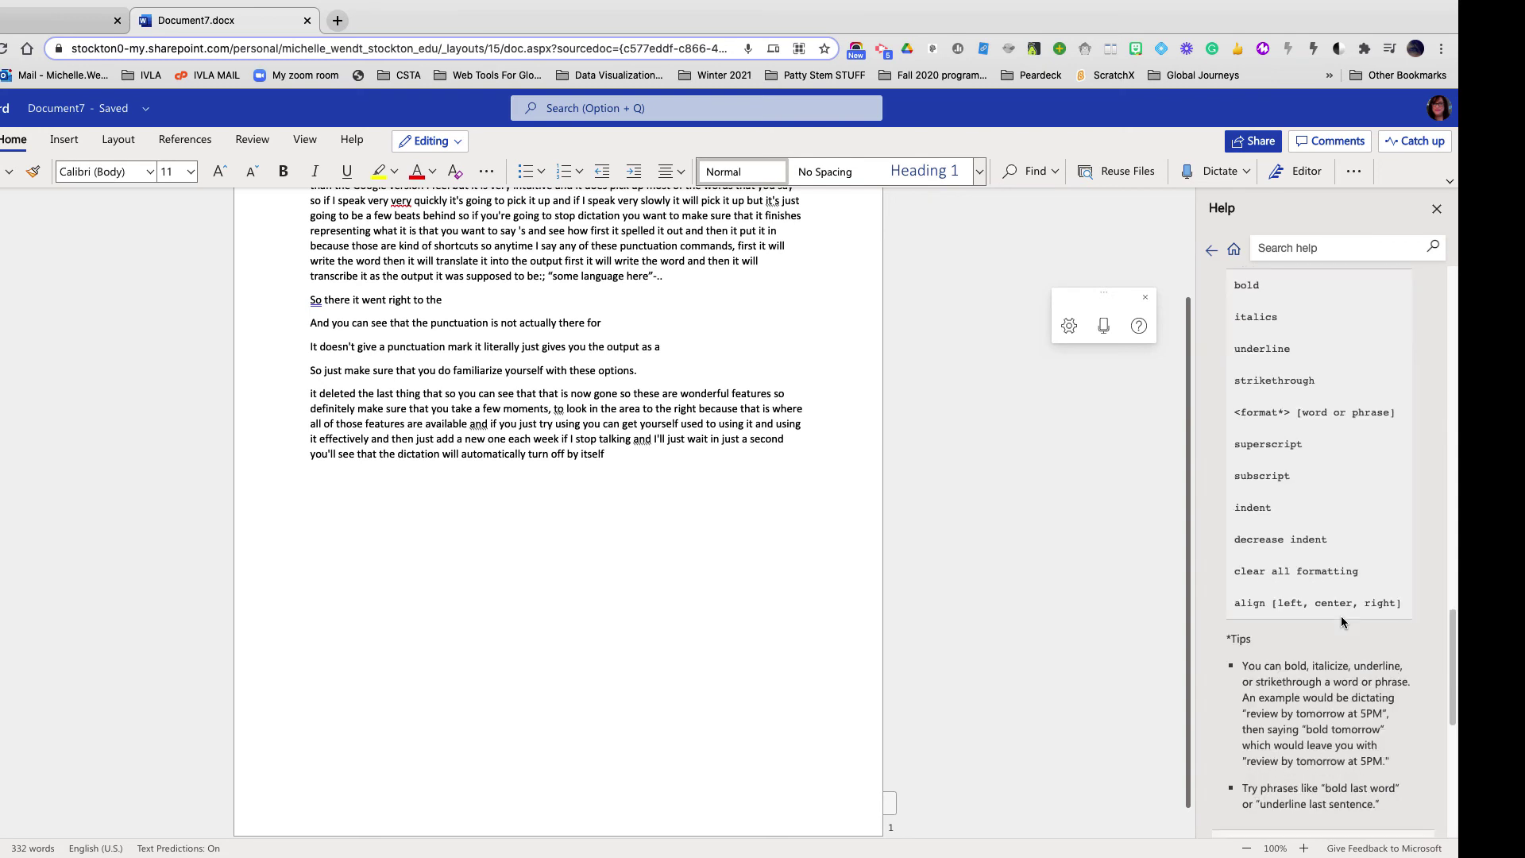
pyautogui.scroll(3, 1341, 616)
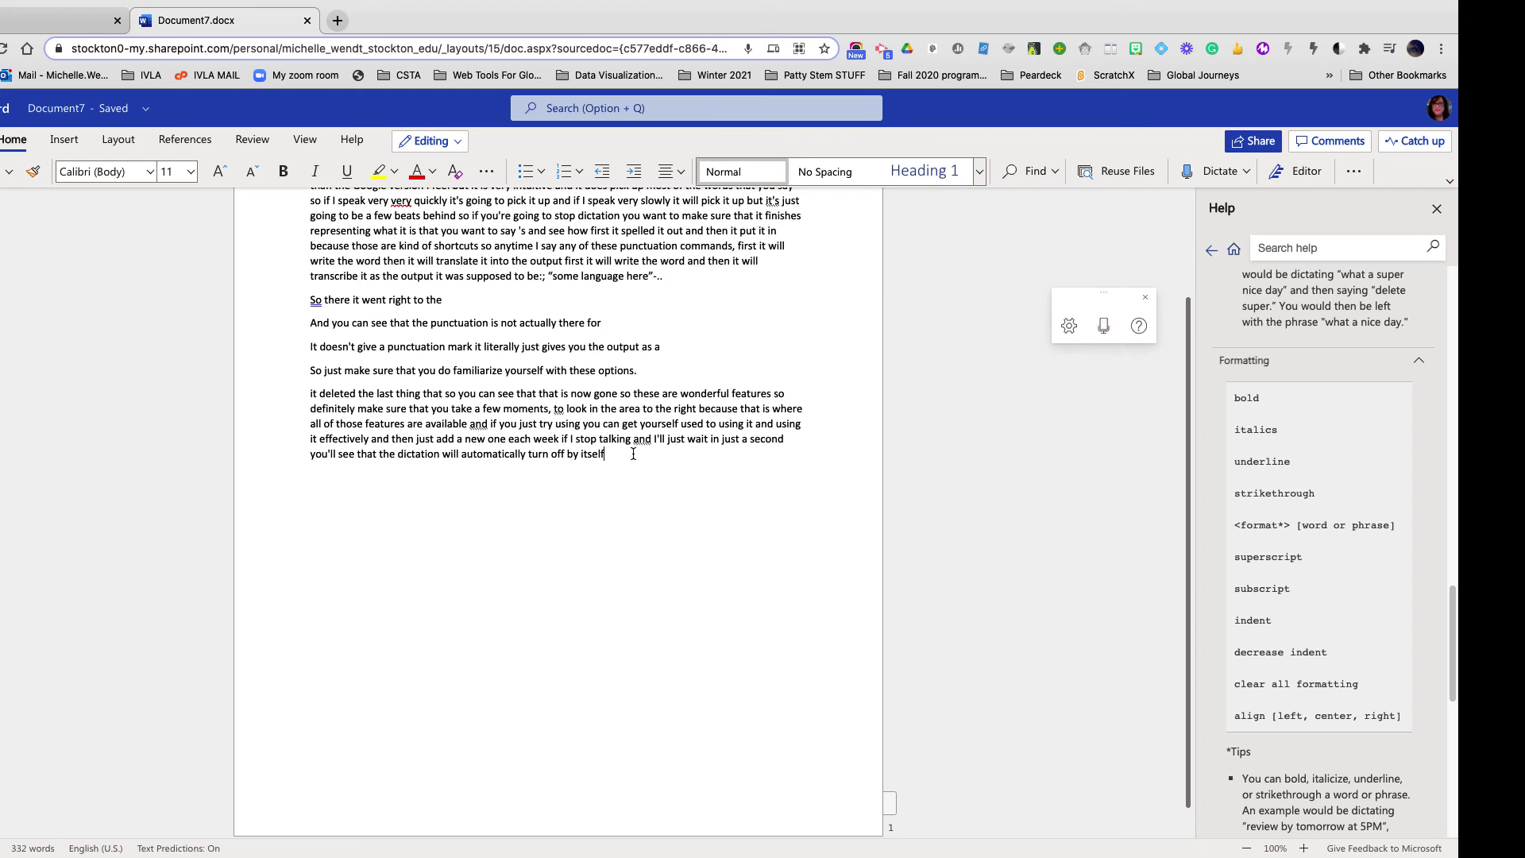
pyautogui.press('Return')
pyautogui.press('Return')
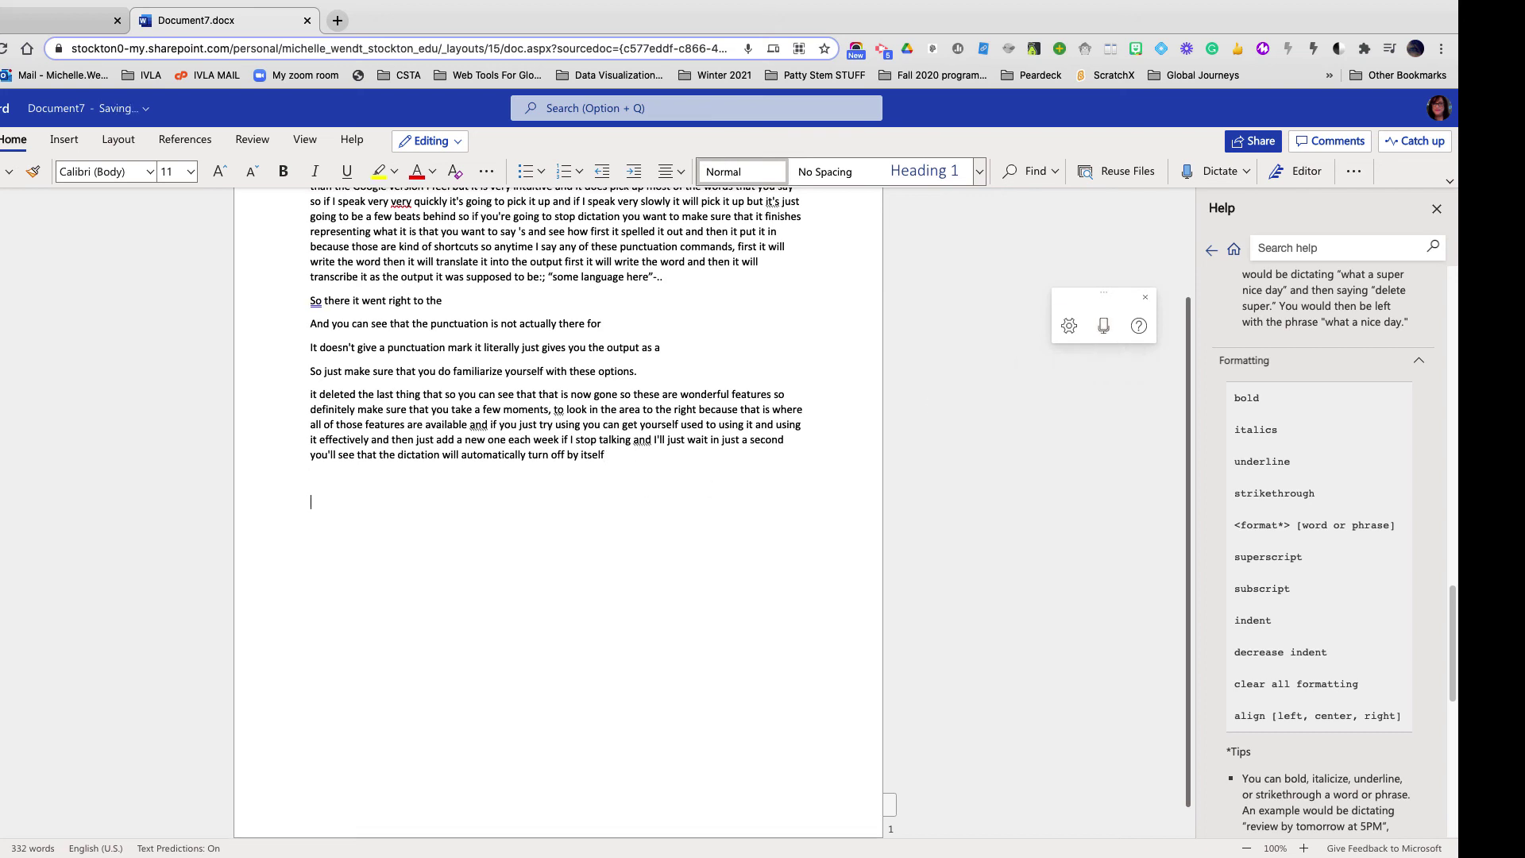
pyautogui.click(1102, 325)
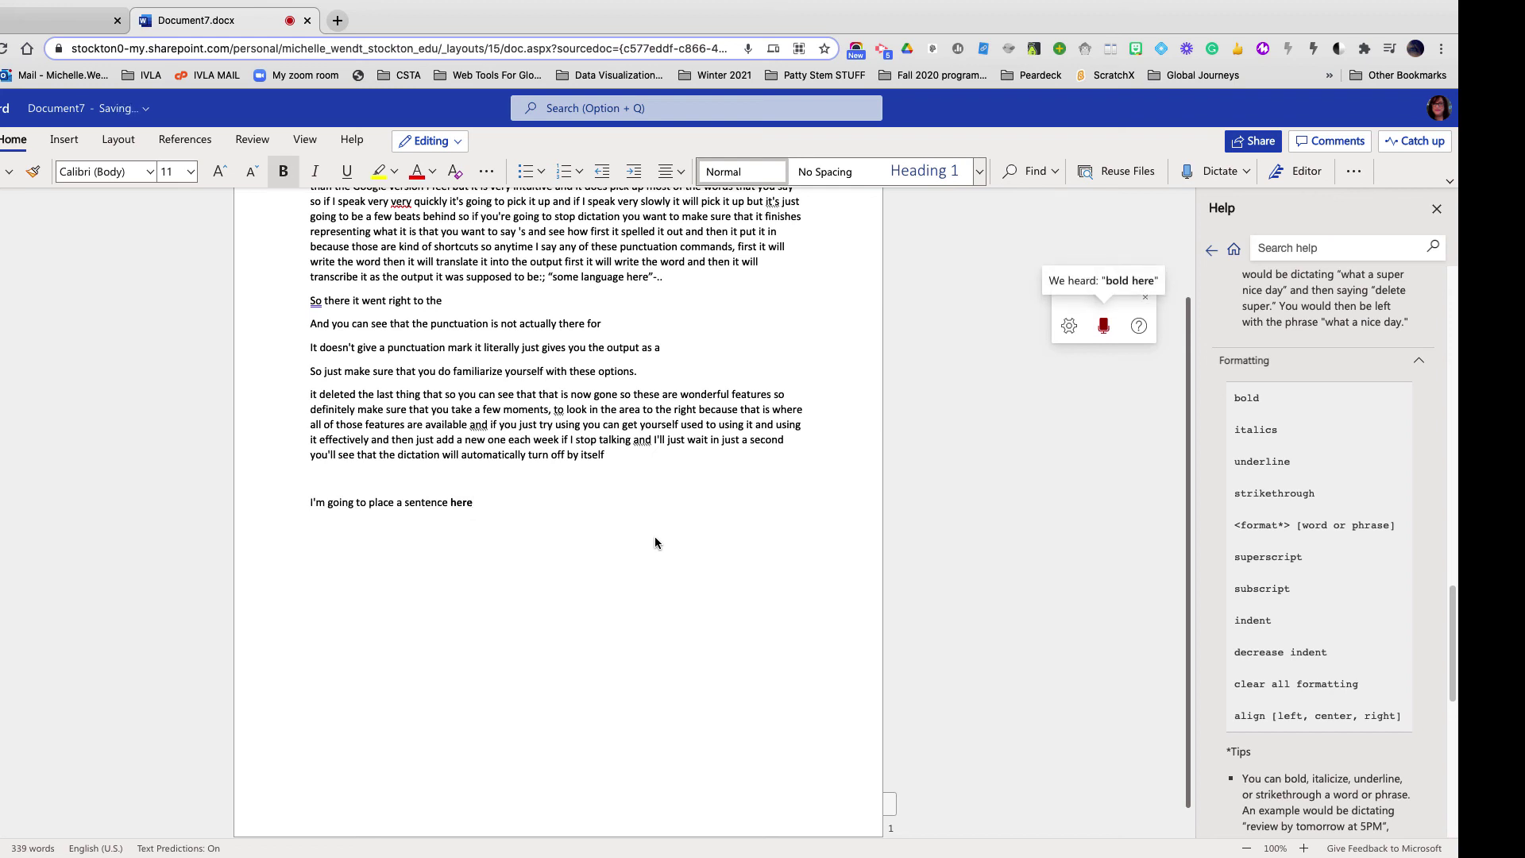
pyautogui.click(1103, 332)
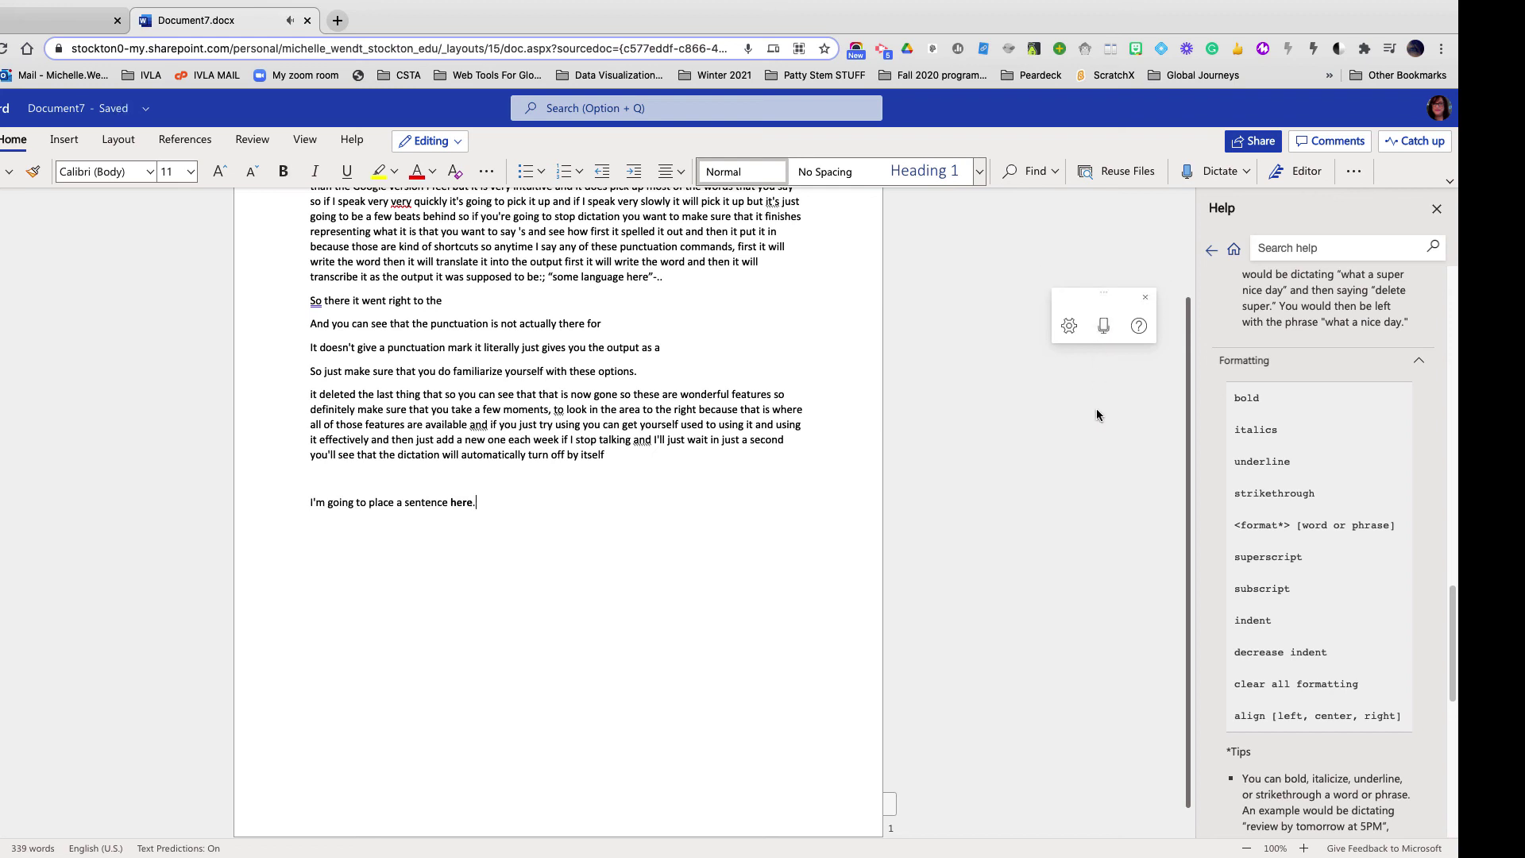
# Expand the Symbols help section and scroll through its Mathematics, Currency and Emoji tables
pyautogui.scroll(-3, 1275, 572)
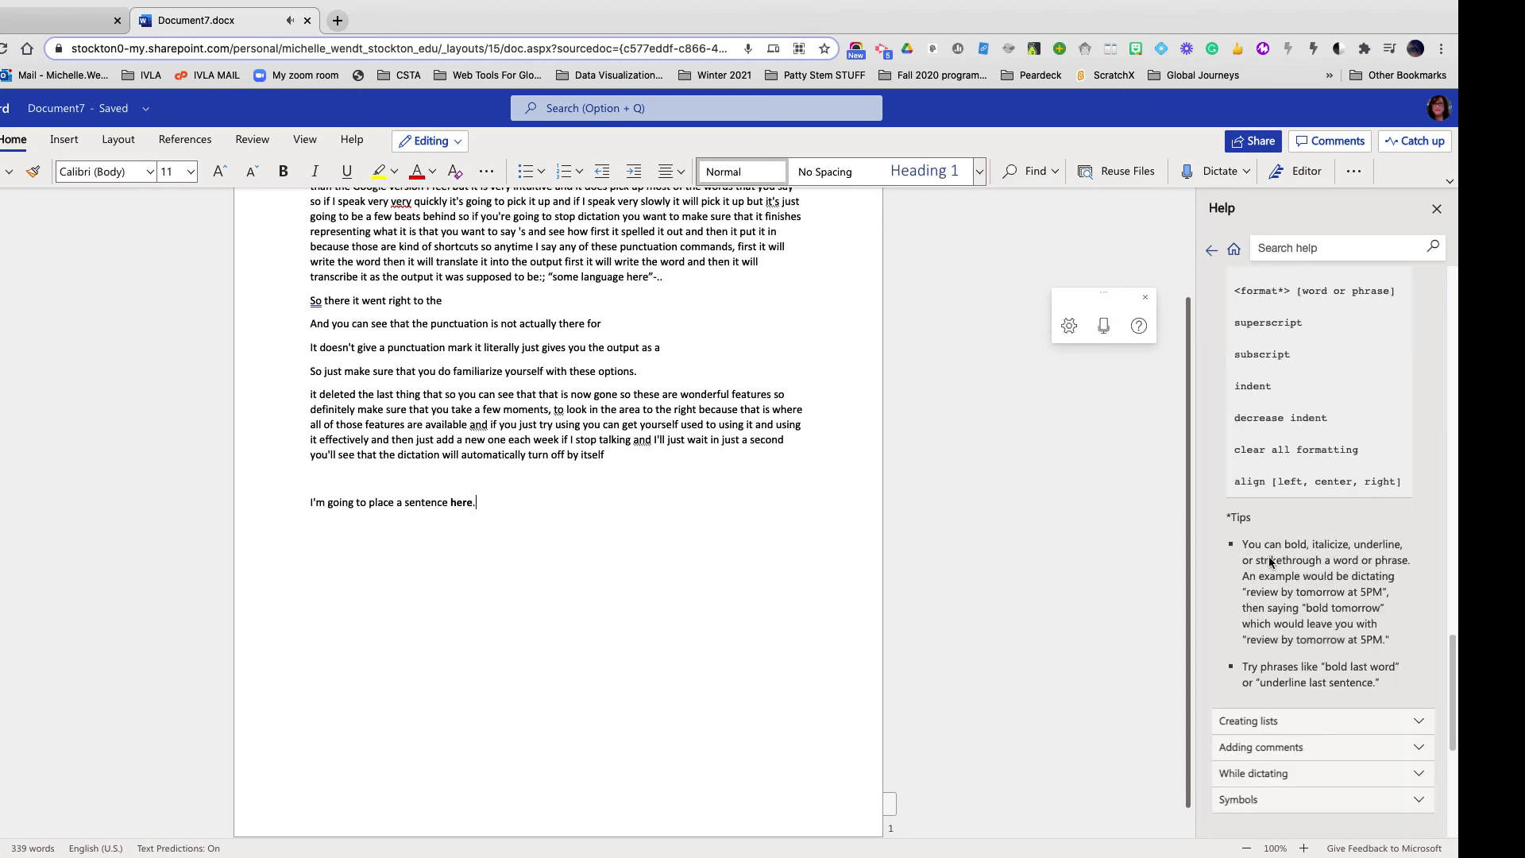
pyautogui.scroll(1, 1265, 397)
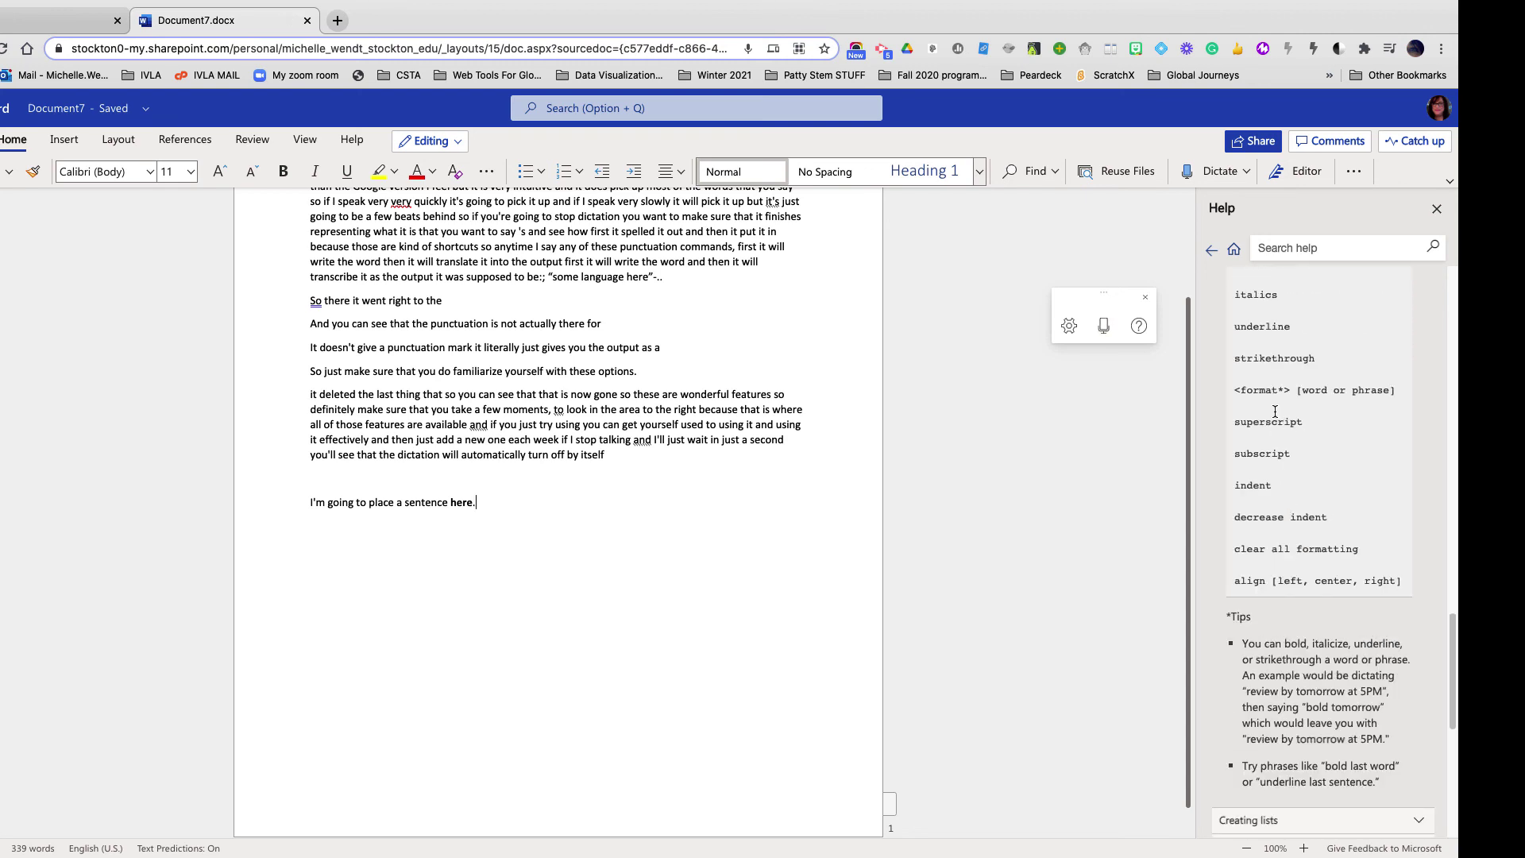
pyautogui.scroll(3, 1297, 545)
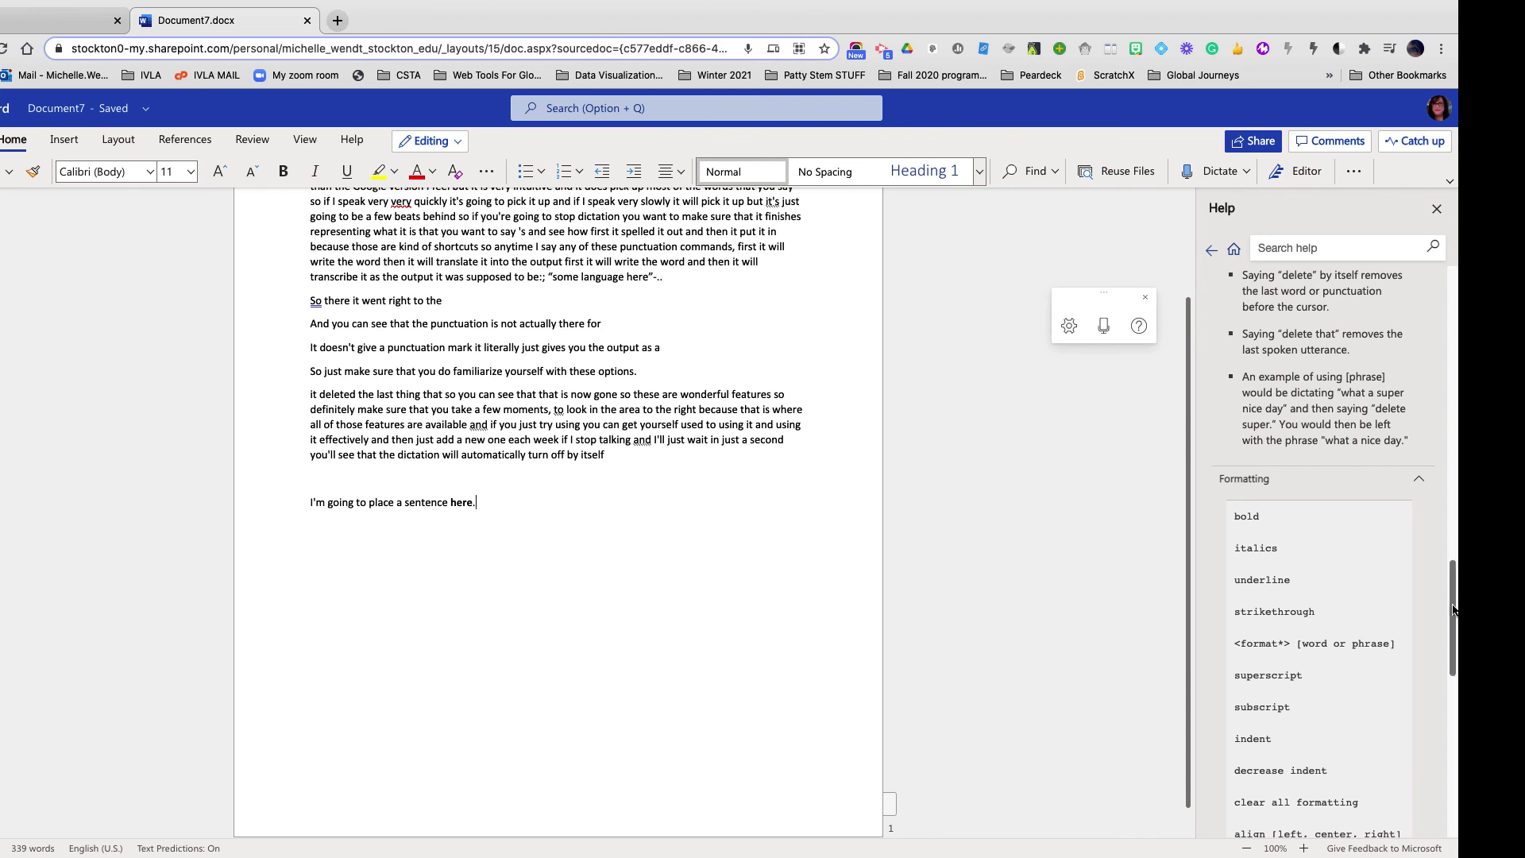
pyautogui.moveTo(1455, 610); pyautogui.dragTo(1458, 745)
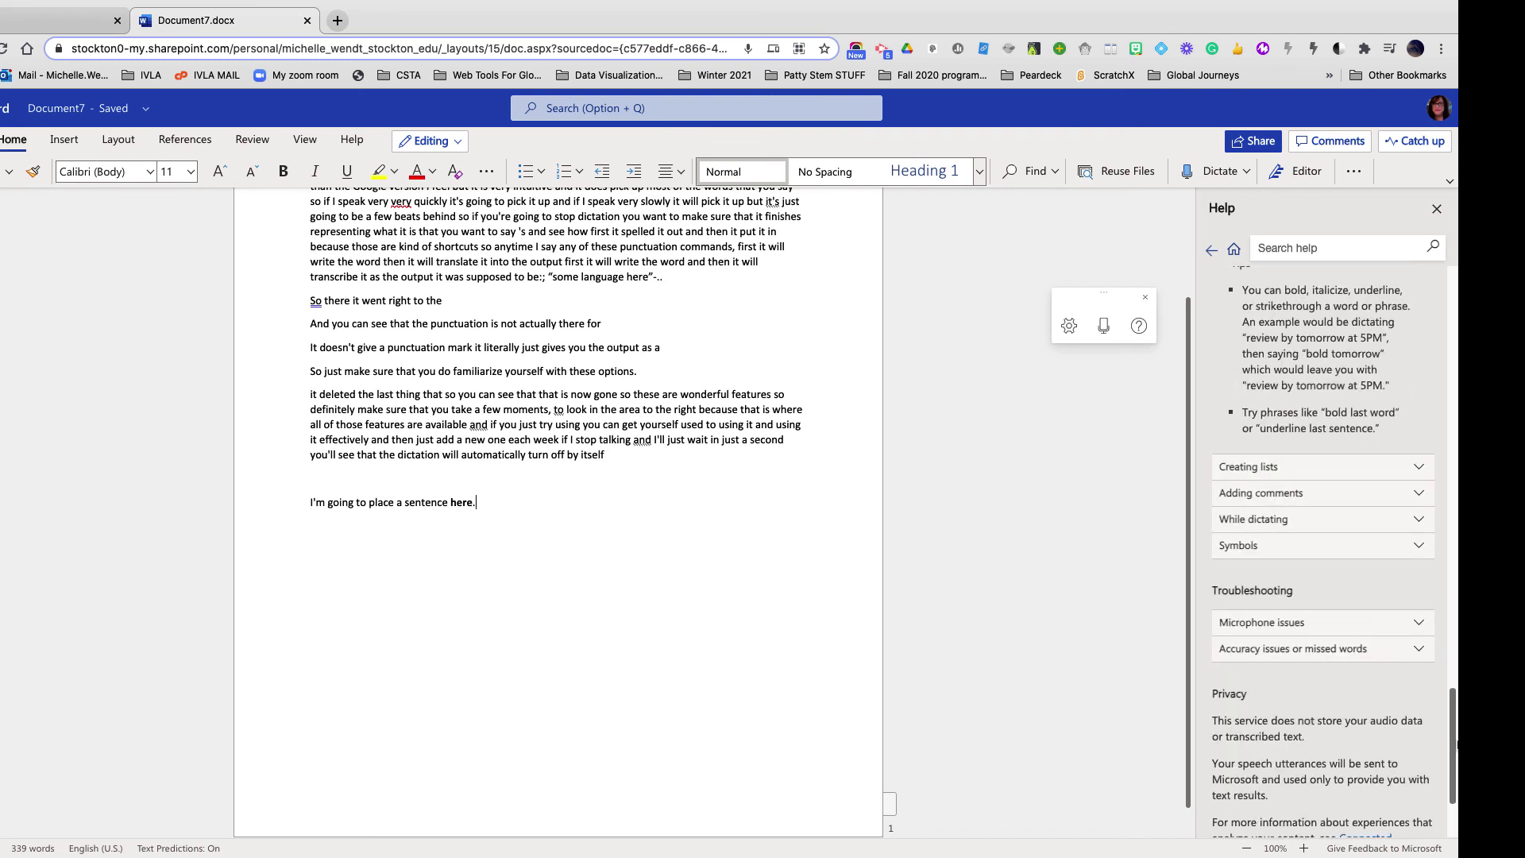
pyautogui.click(1400, 550)
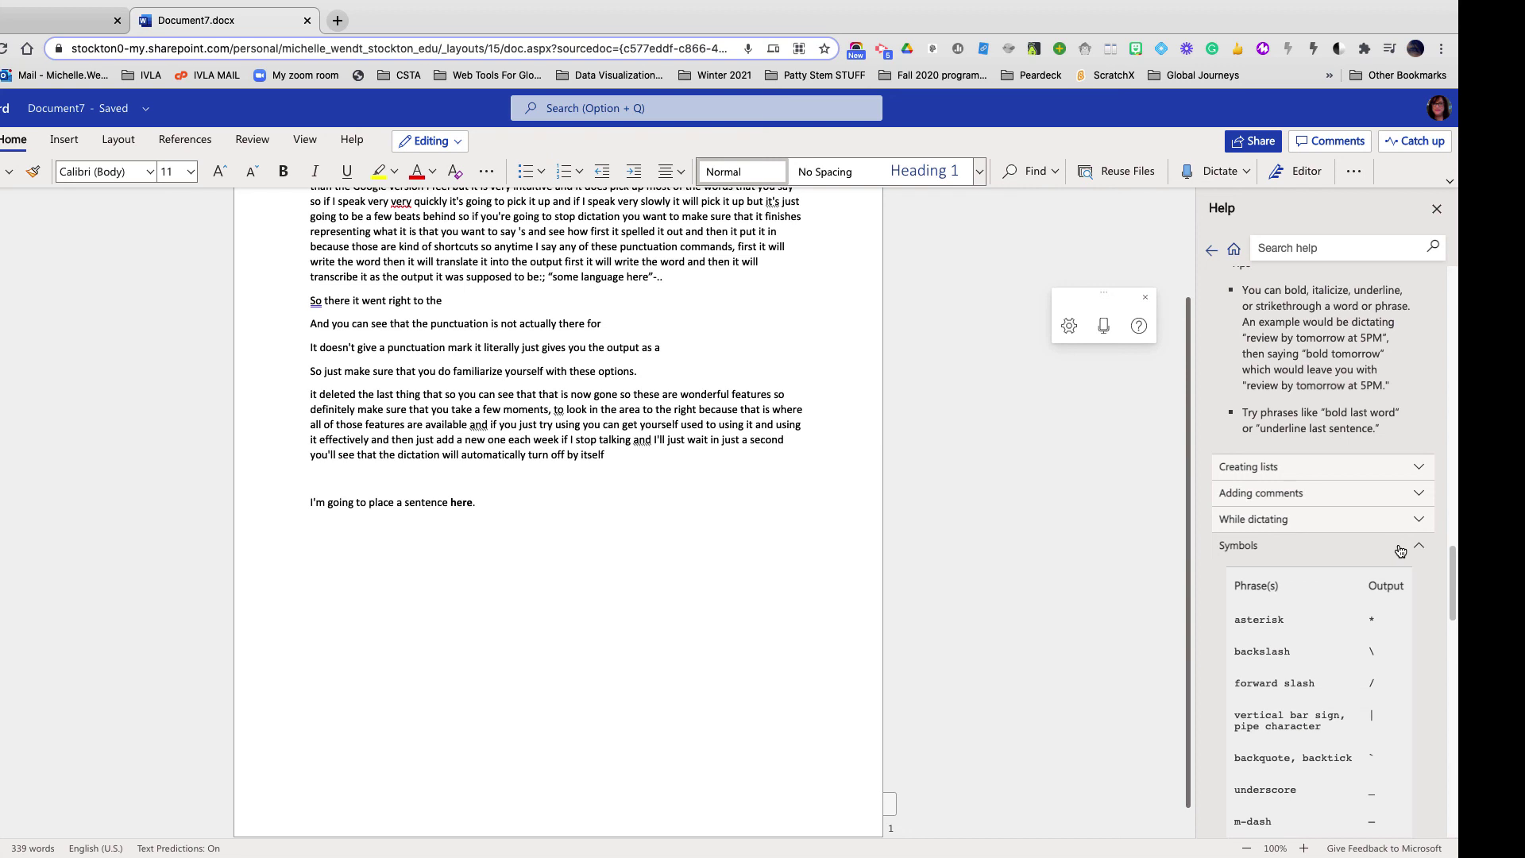
pyautogui.moveTo(1454, 572); pyautogui.dragTo(1454, 689)
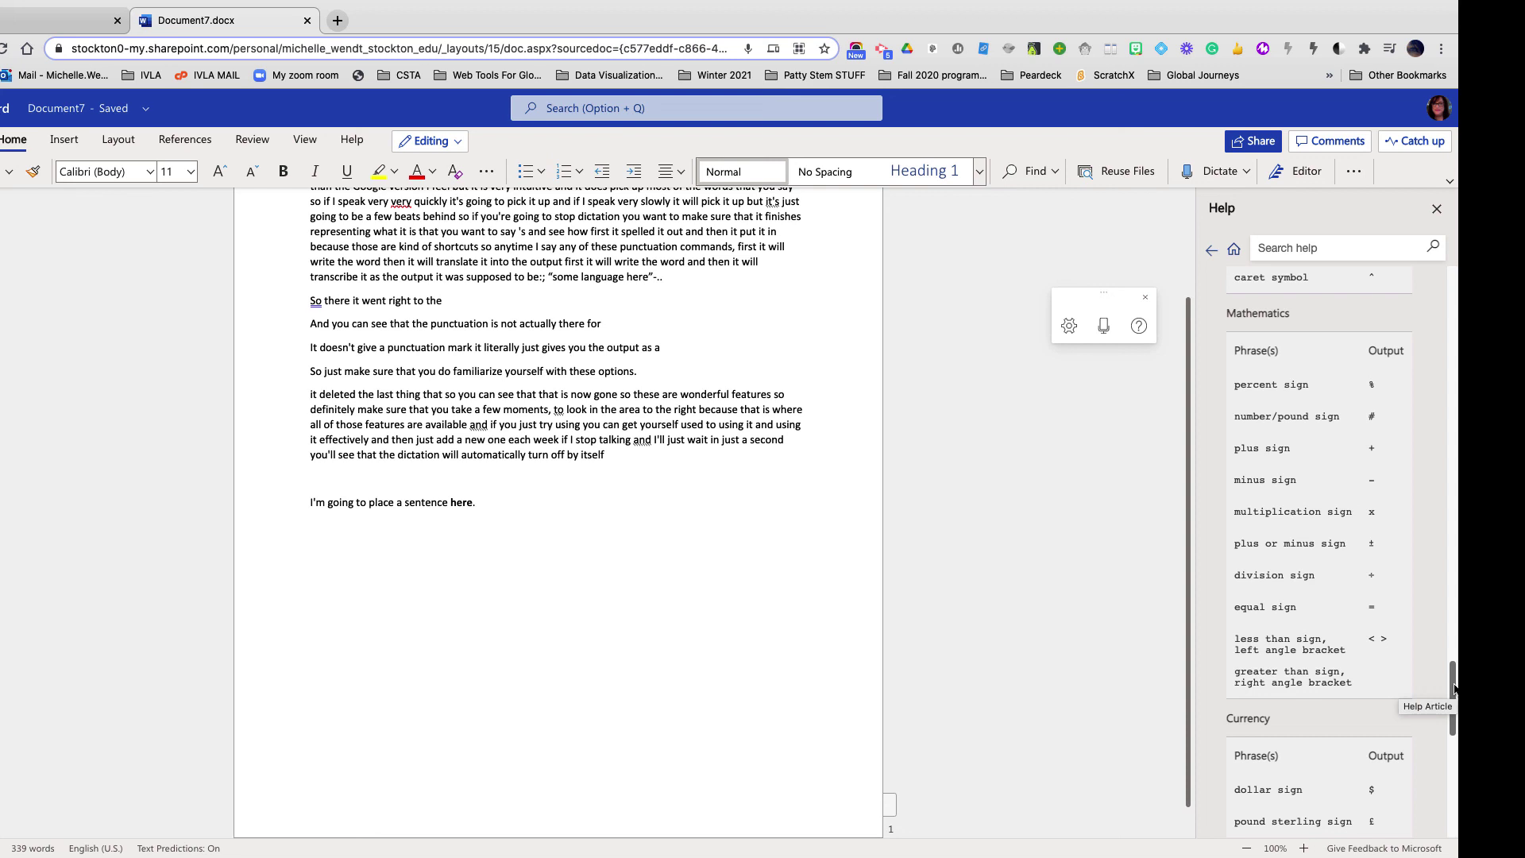
pyautogui.moveTo(1454, 689); pyautogui.dragTo(1454, 686)
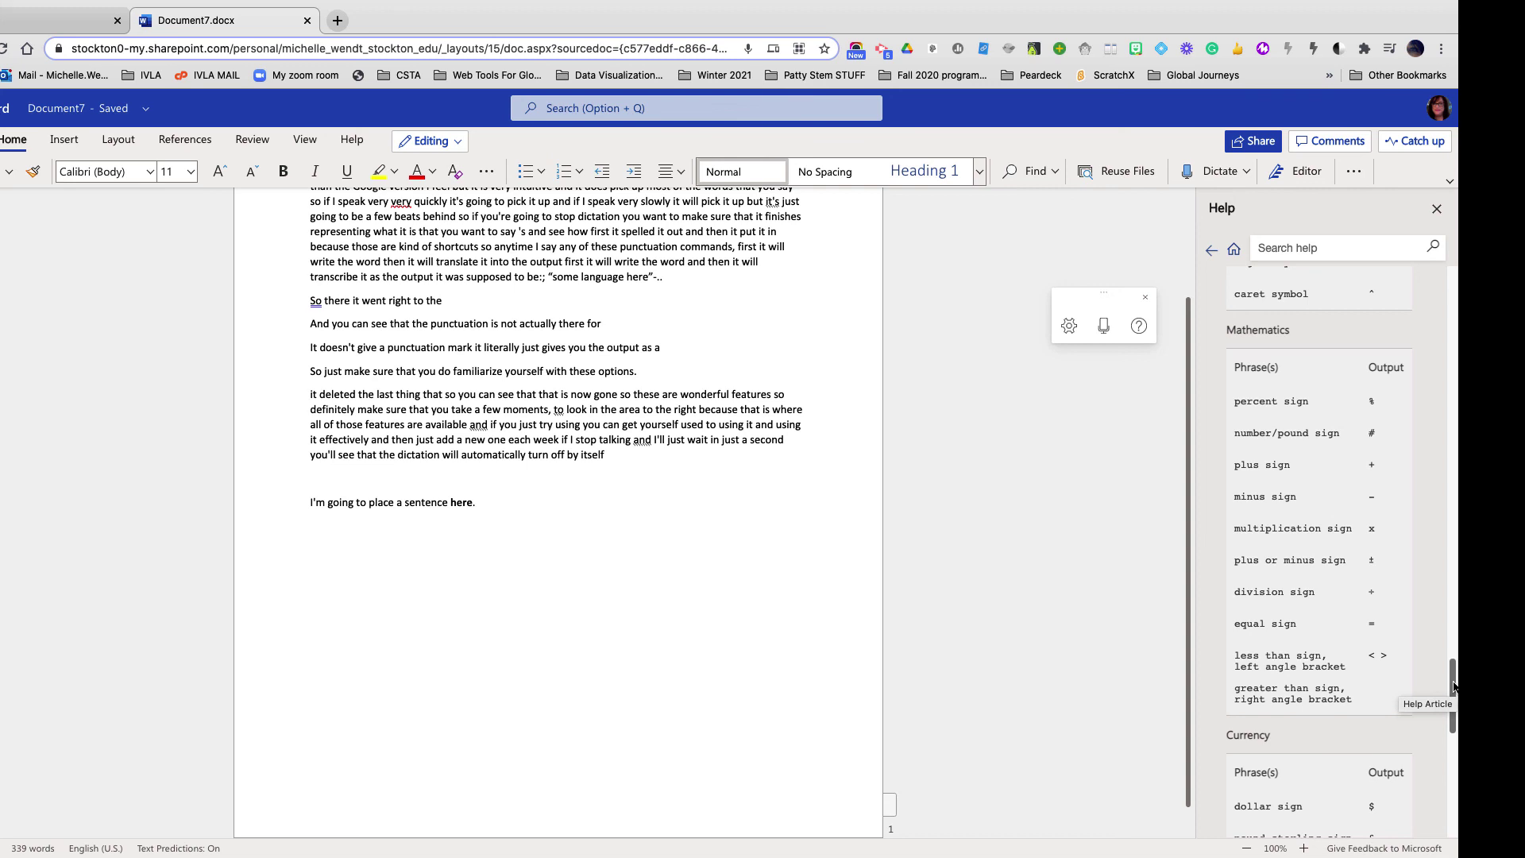
pyautogui.moveTo(1454, 687)
pyautogui.mouseDown()
pyautogui.moveTo(1454, 707)
pyautogui.moveTo(1455, 638)
pyautogui.moveTo(1455, 698)
pyautogui.mouseUp()
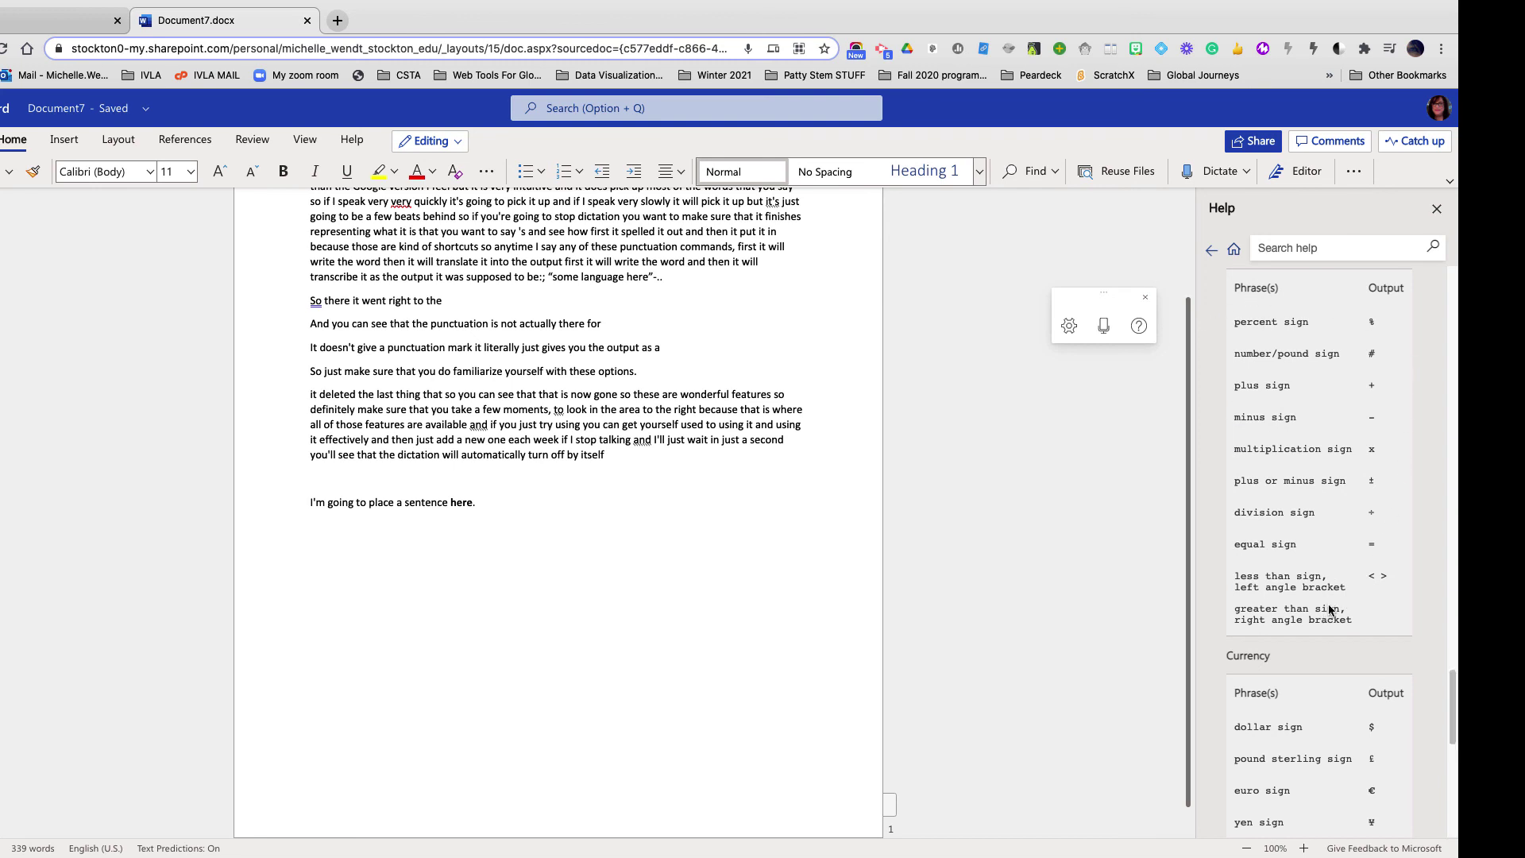
pyautogui.moveTo(1455, 685); pyautogui.dragTo(1454, 752)
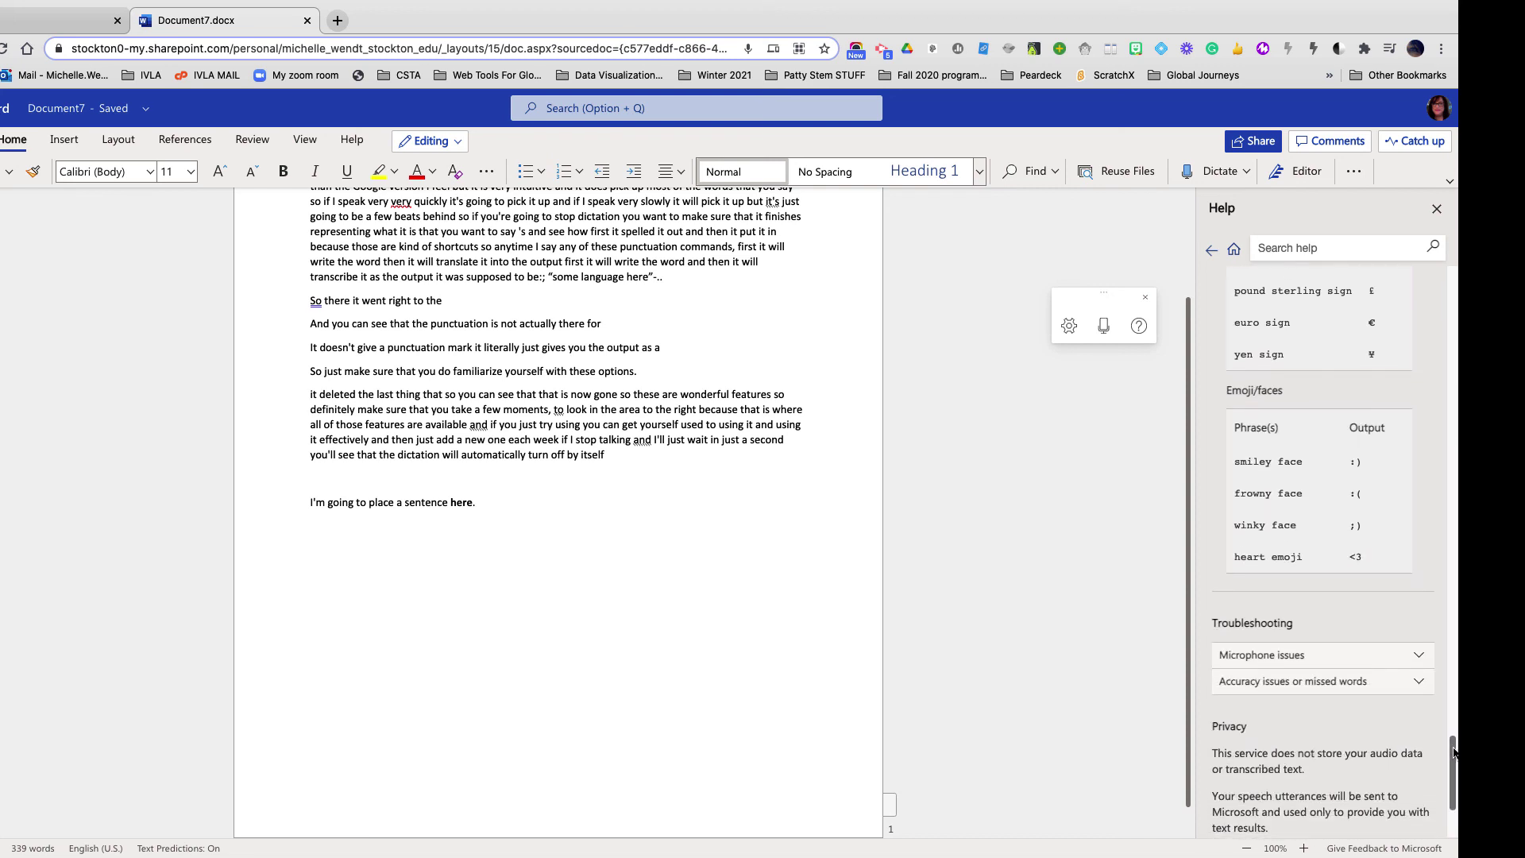